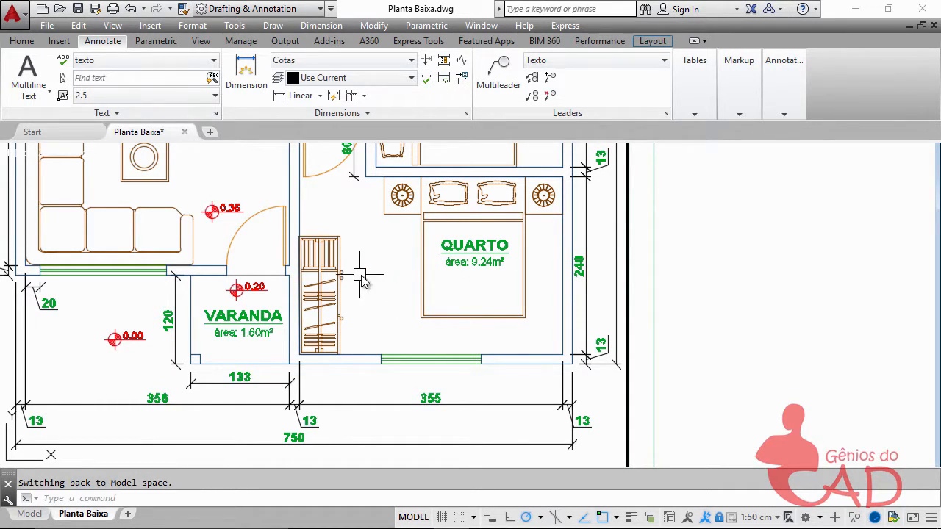
Make Portas e Janelas the current dimension style.
middle_drag(361, 269, 568, 263)
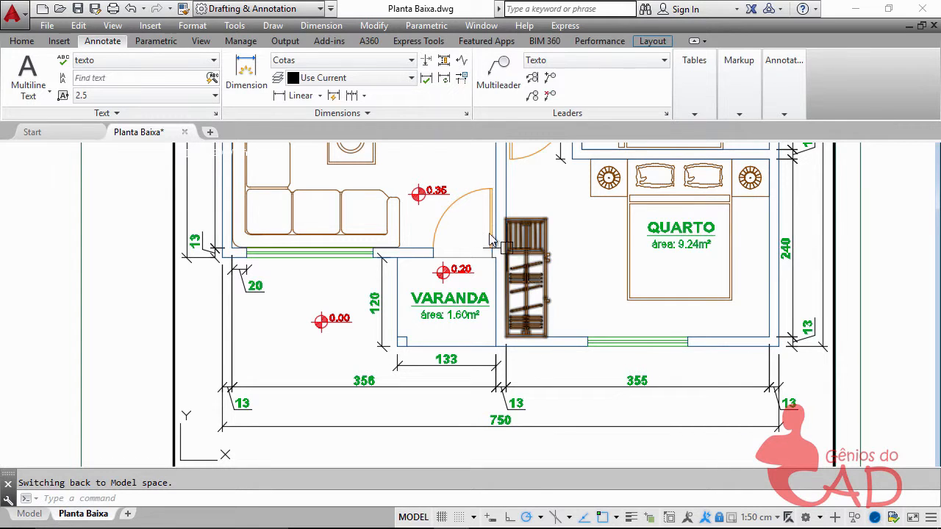
click(318, 63)
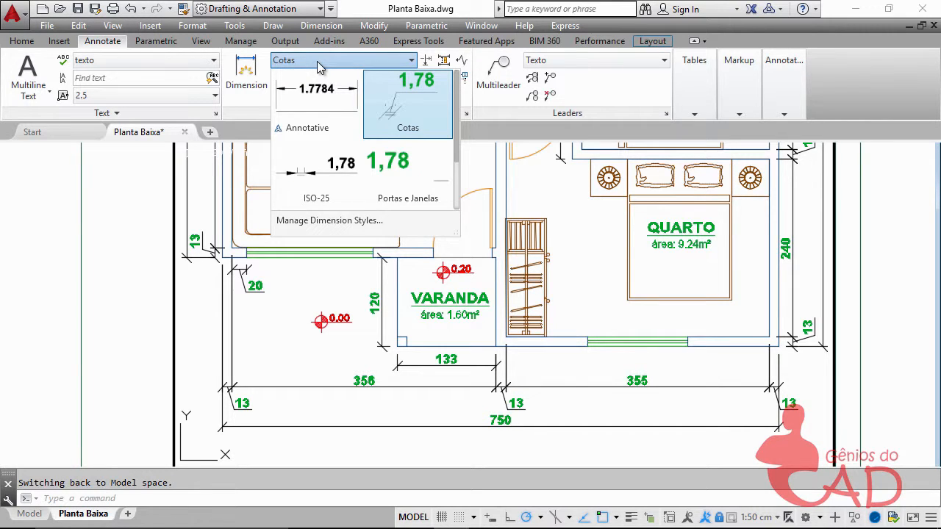
click(317, 61)
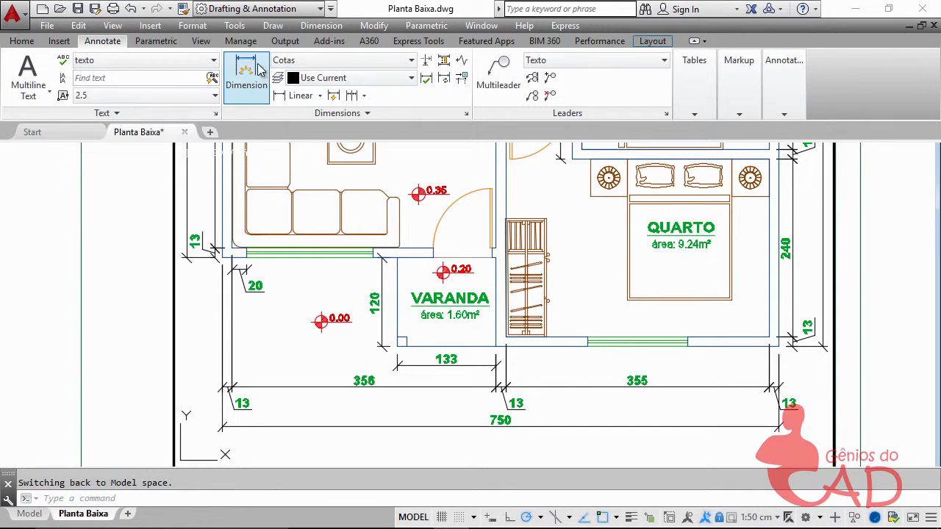
click(24, 44)
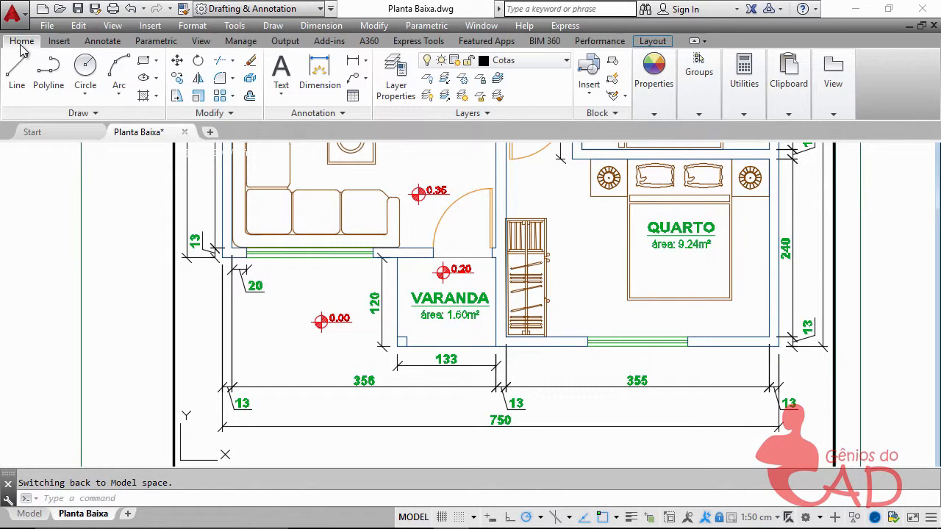
click(341, 115)
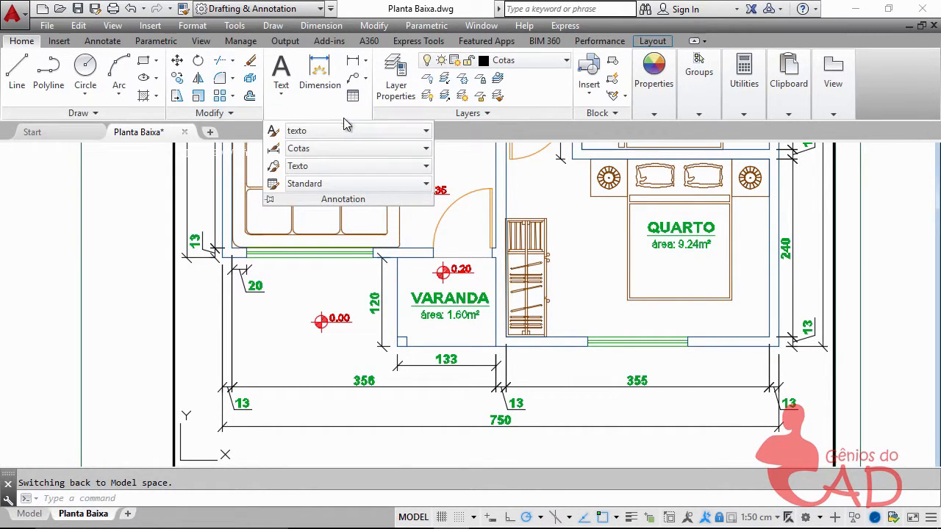
click(318, 150)
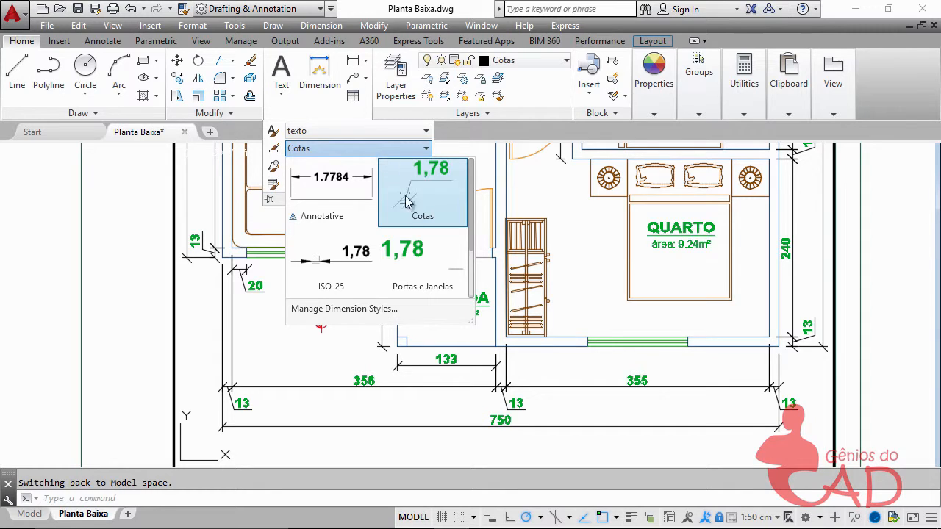
click(425, 261)
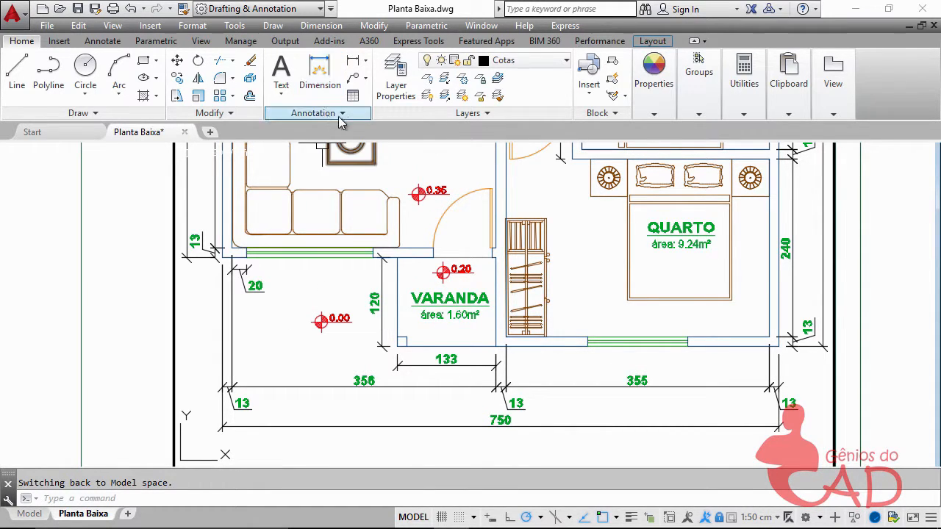
Examine the line, arrow, text and fit settings of the Portas e Janelas dimension style.
click(340, 116)
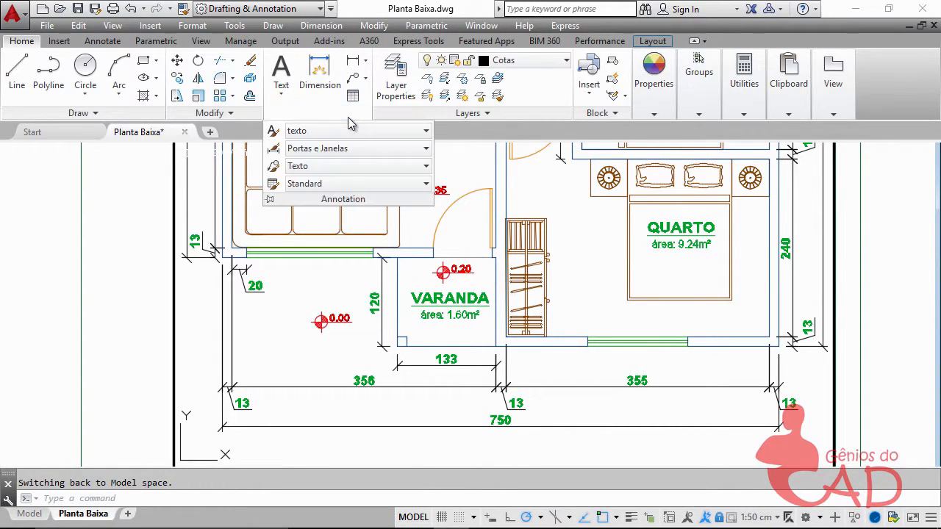
click(274, 149)
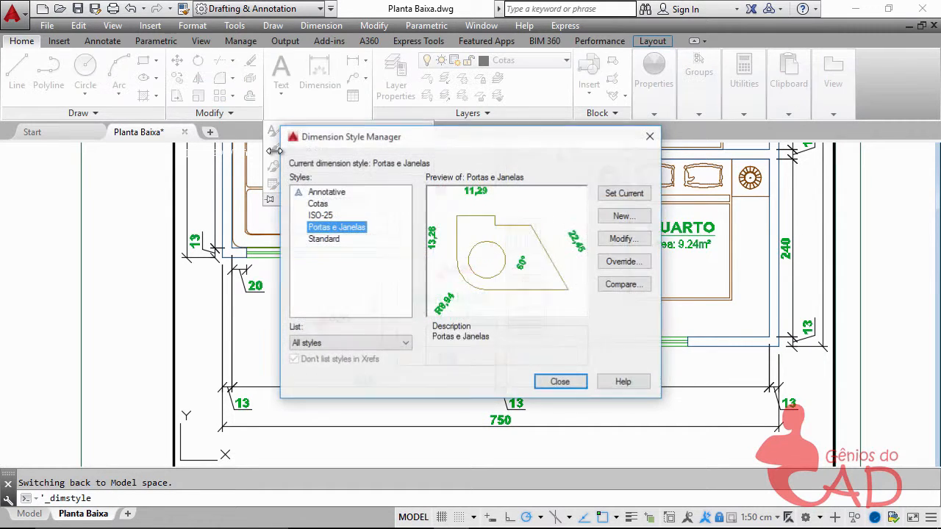
click(326, 230)
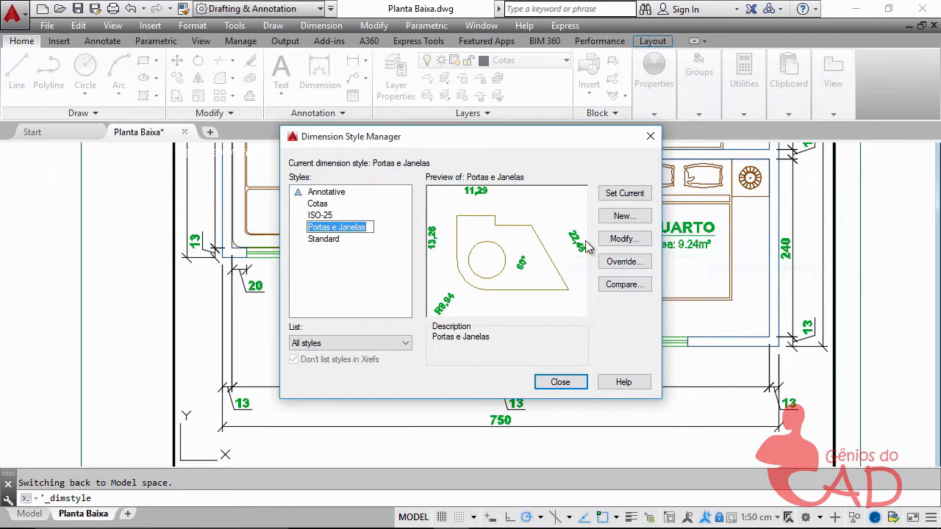
click(621, 240)
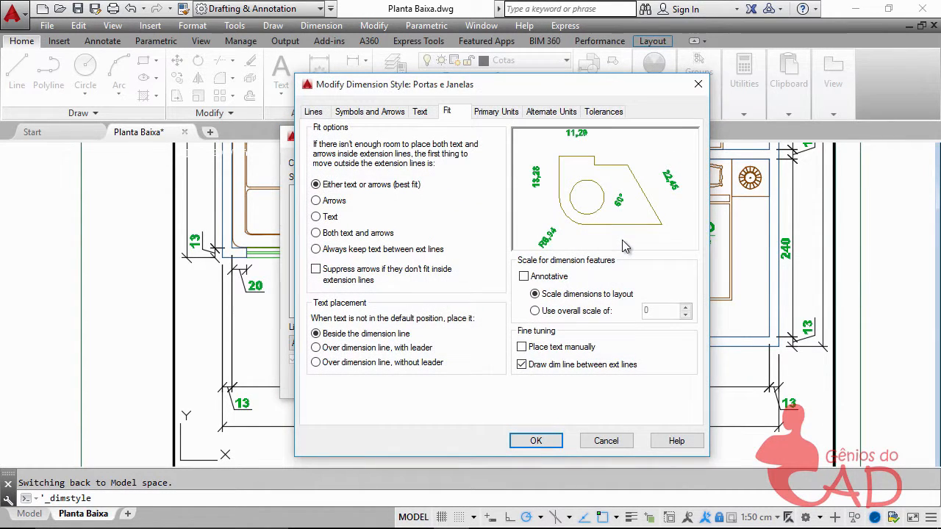
click(314, 112)
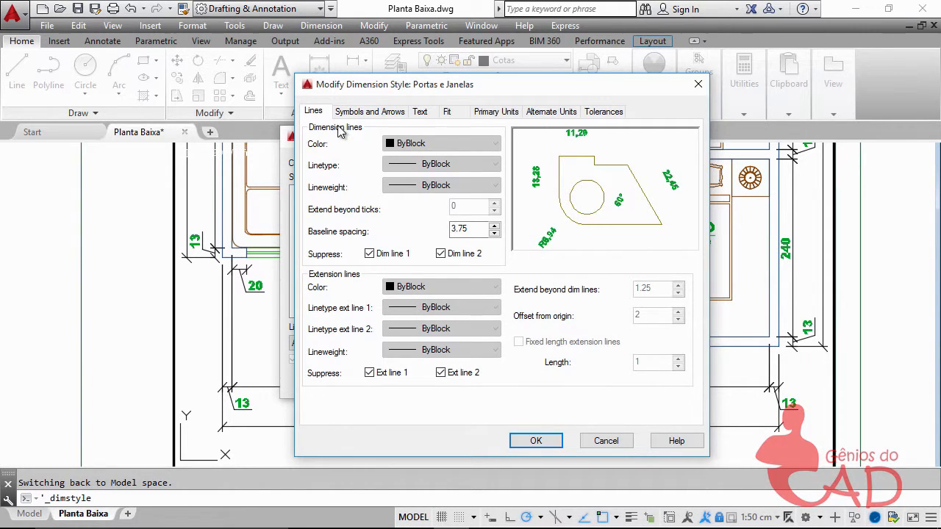
click(364, 113)
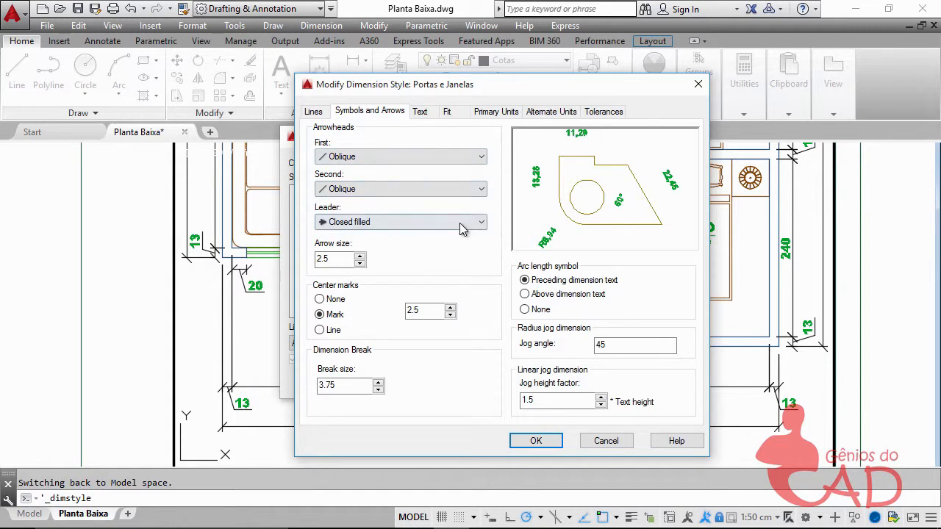
click(434, 118)
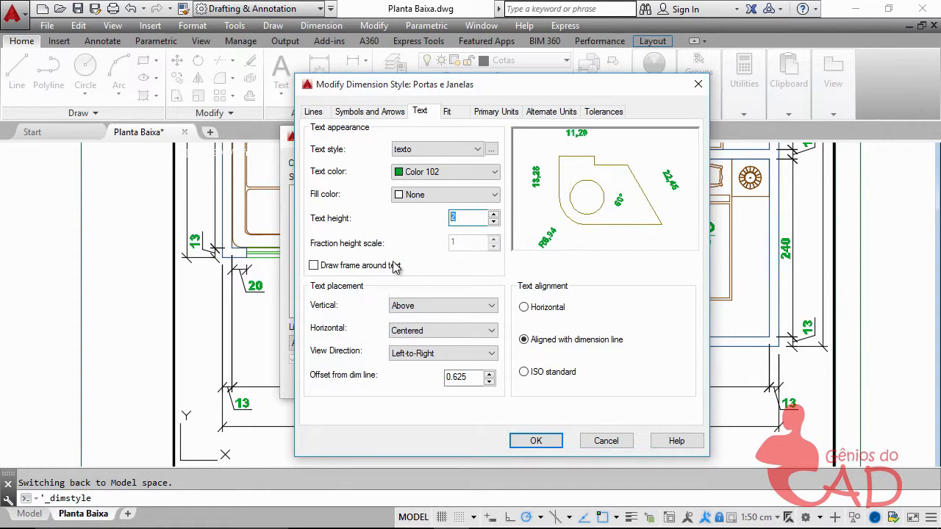
click(448, 113)
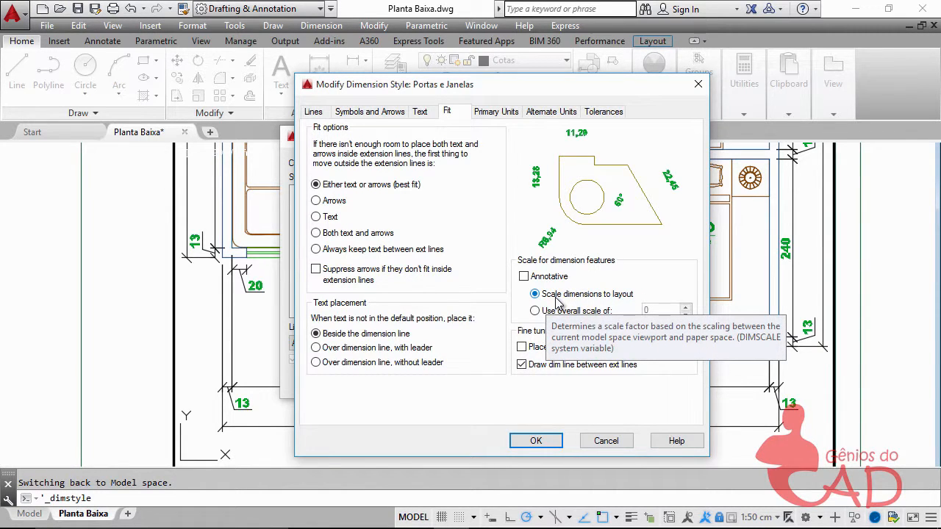
click(420, 114)
click(470, 218)
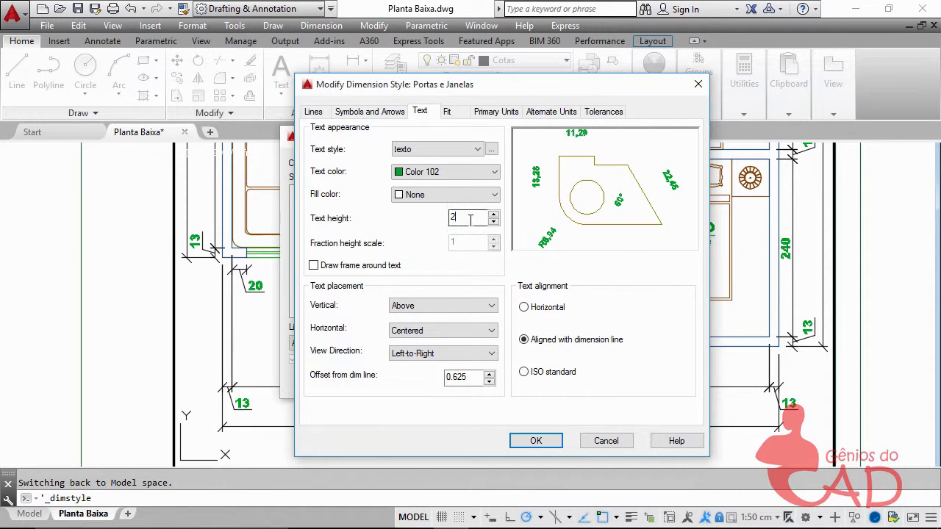
click(379, 112)
click(314, 113)
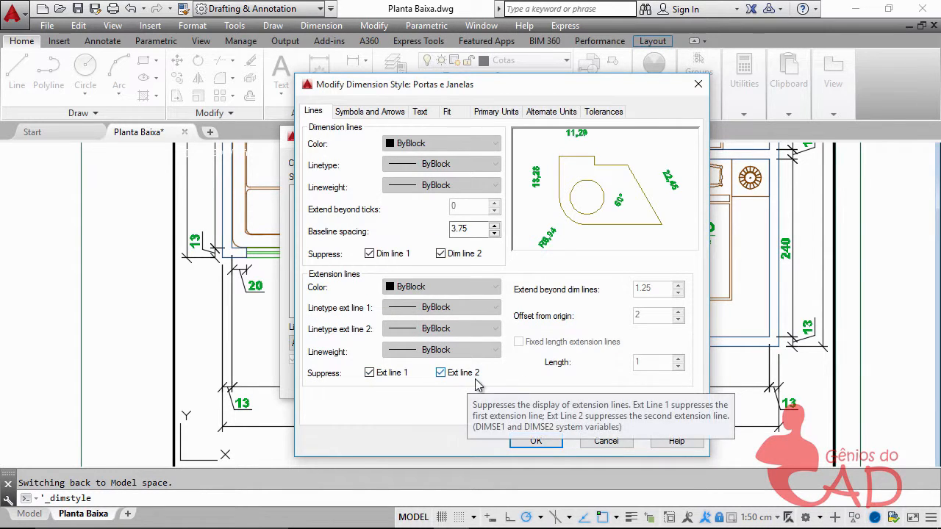
click(536, 441)
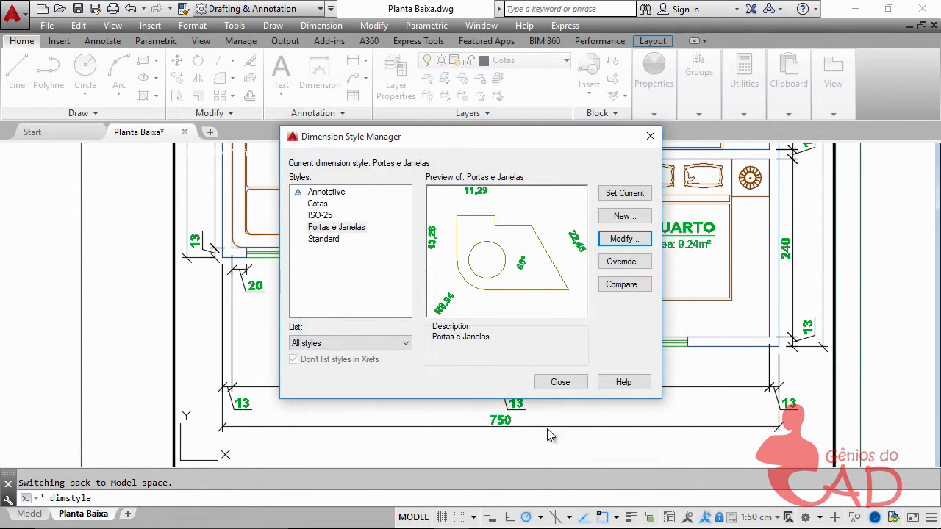
click(562, 383)
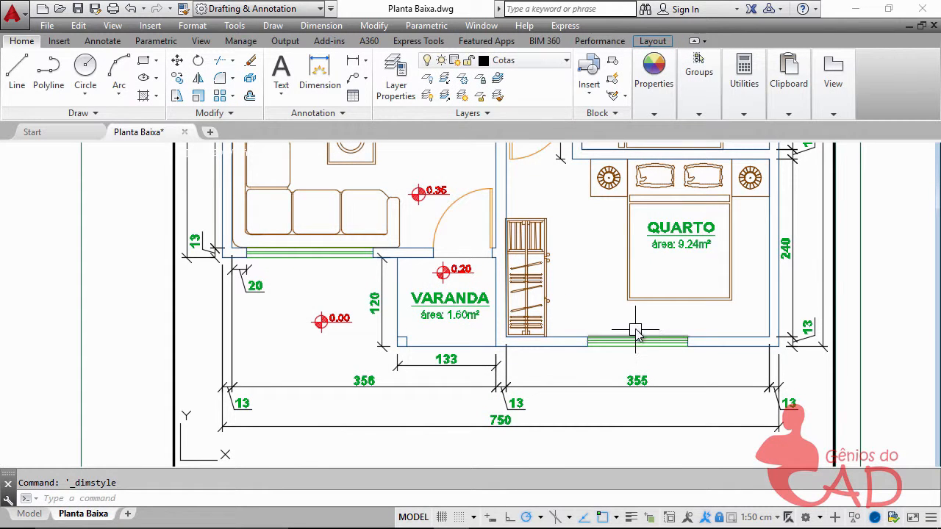
Add a linear dimension across the width of the QUARTO window, placed on the window's inner wall line.
mouse_move(604, 332)
middle_down()
mouse_move(563, 299)
mouse_move(513, 300)
middle_up()
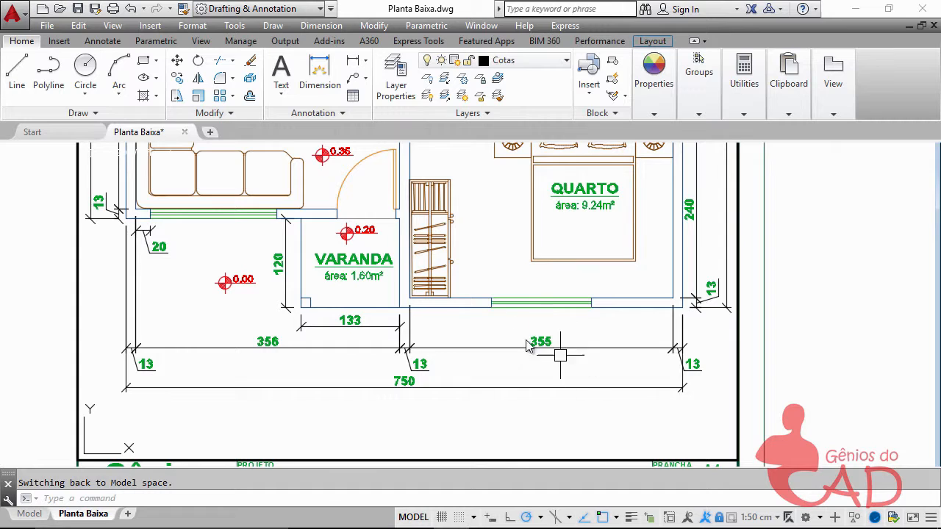
scroll(550, 332, up, 2)
scroll(550, 333, up, 2)
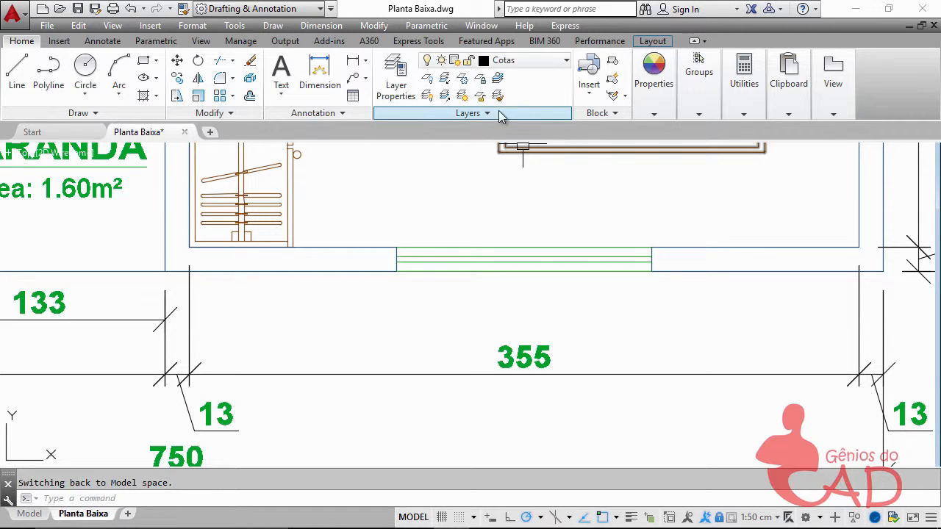
click(341, 115)
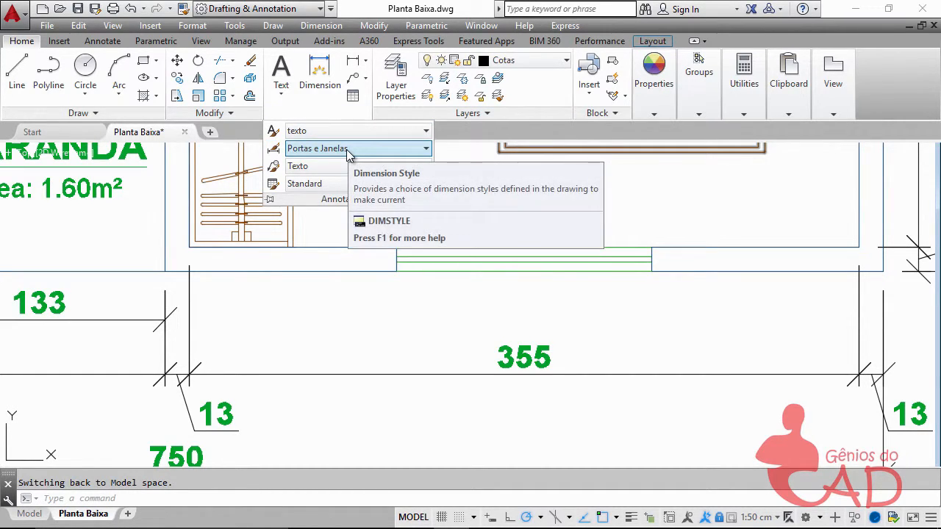
click(103, 42)
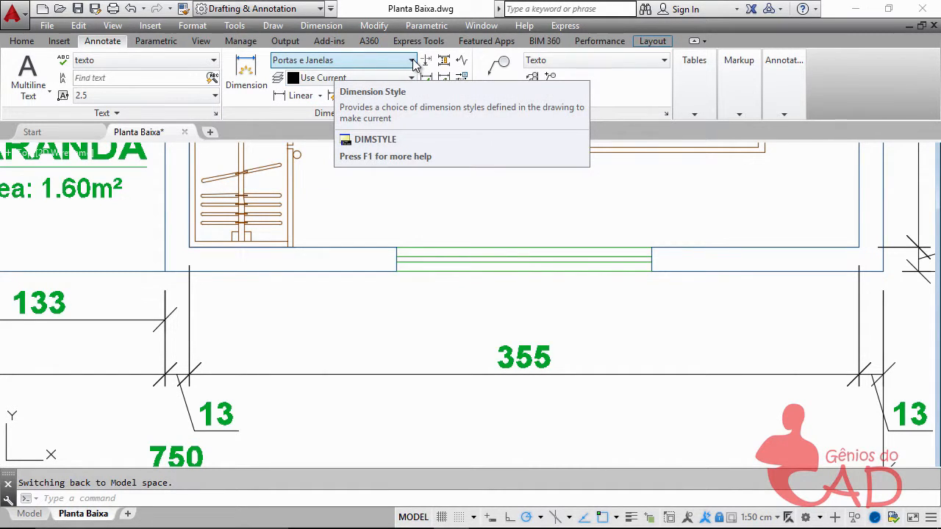
click(294, 96)
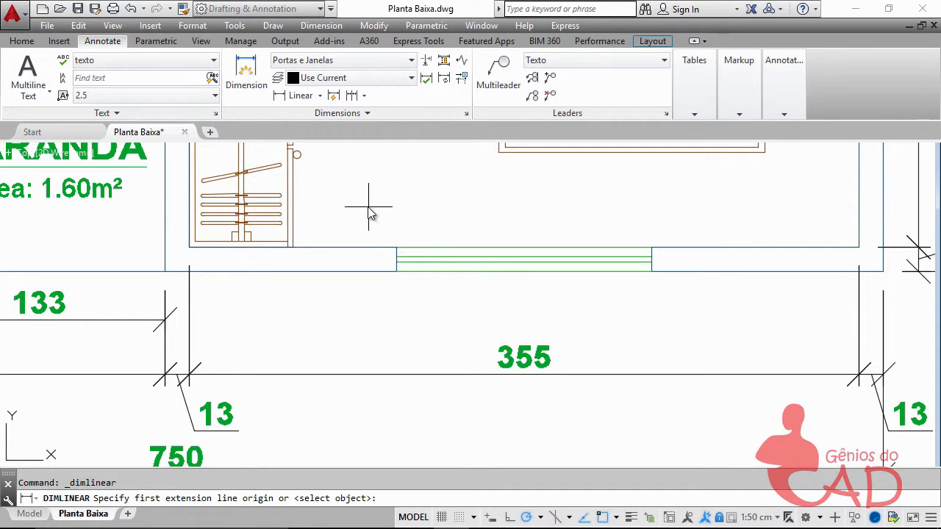
click(396, 248)
click(651, 247)
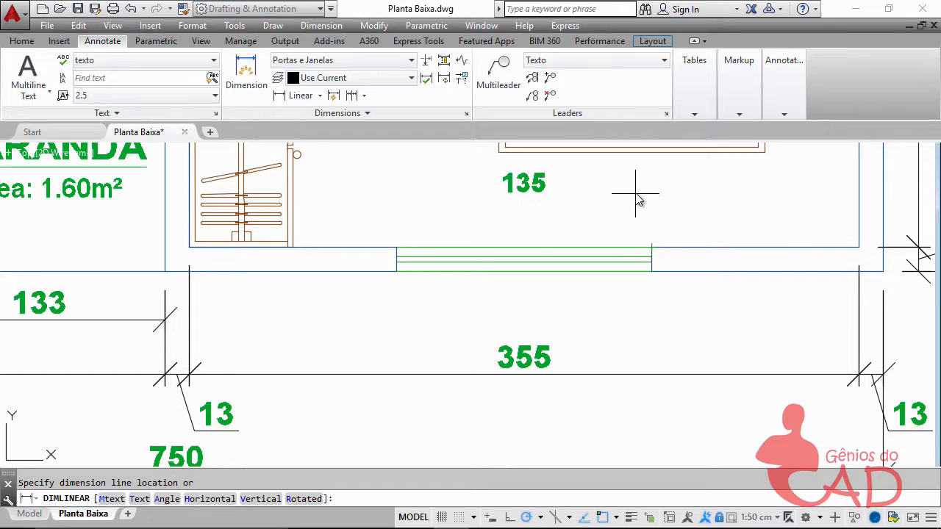
click(652, 249)
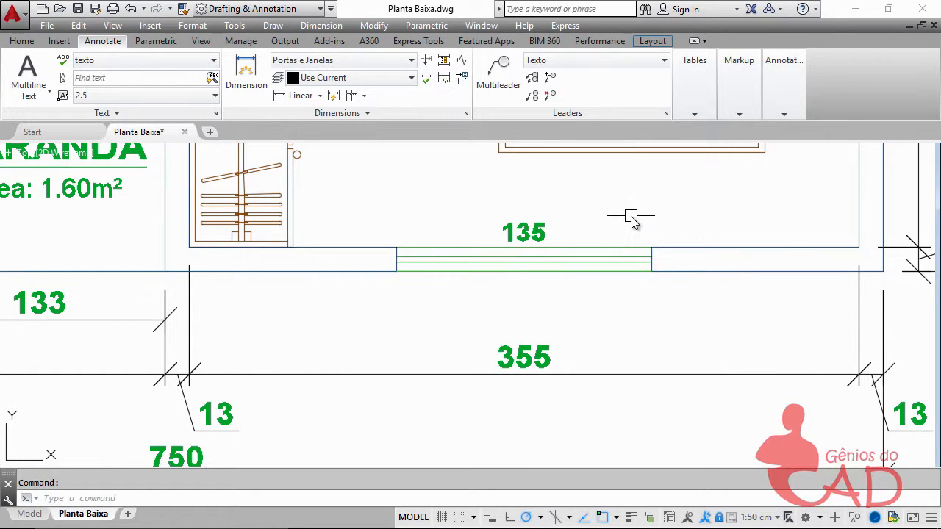
Append x120x90 after the measured width in the QUARTO window's dimension text.
double_click(544, 230)
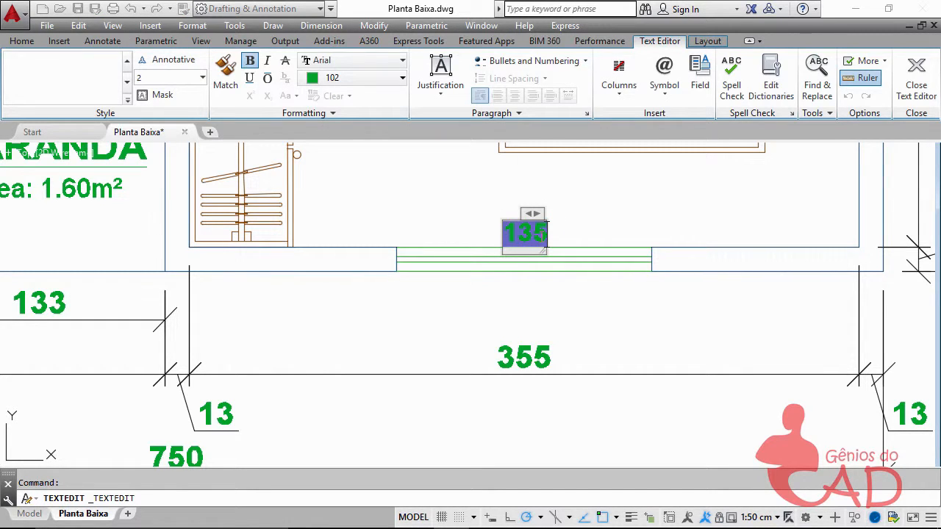
text(x)
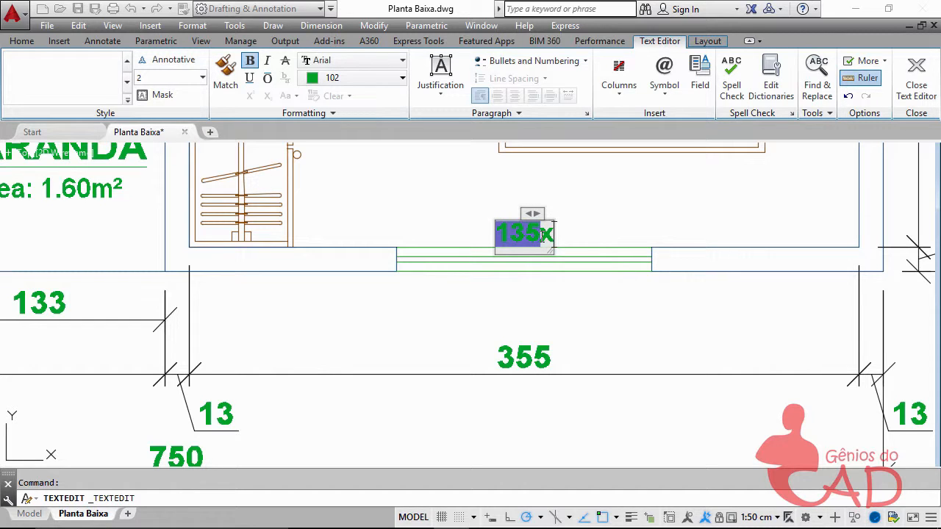
text(120)
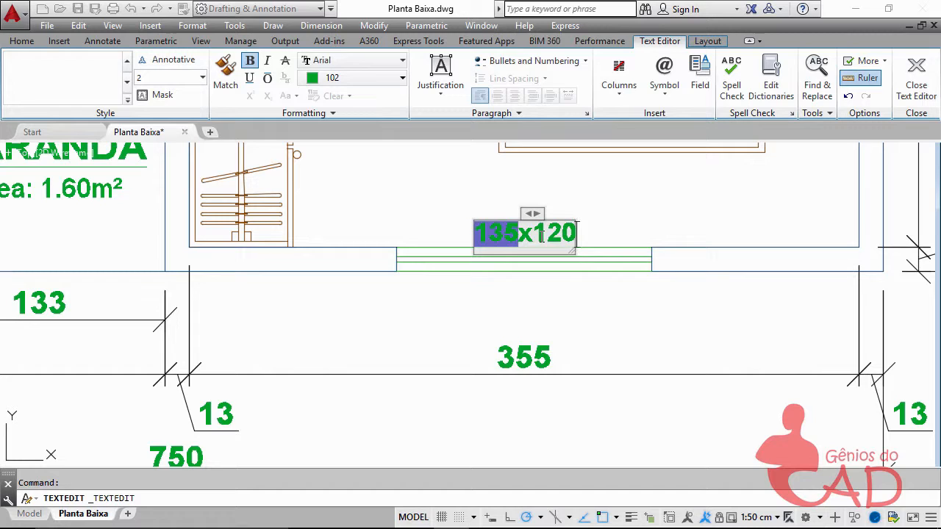
text(x)
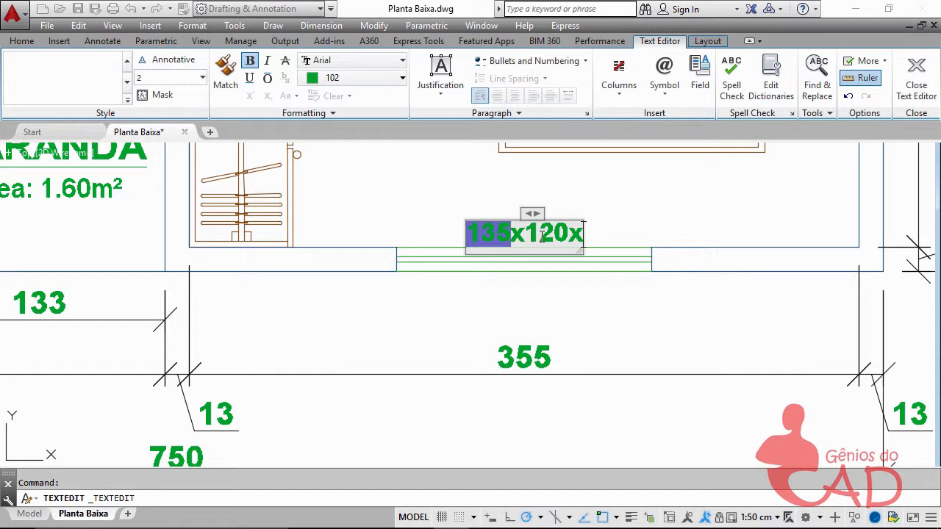
text(90)
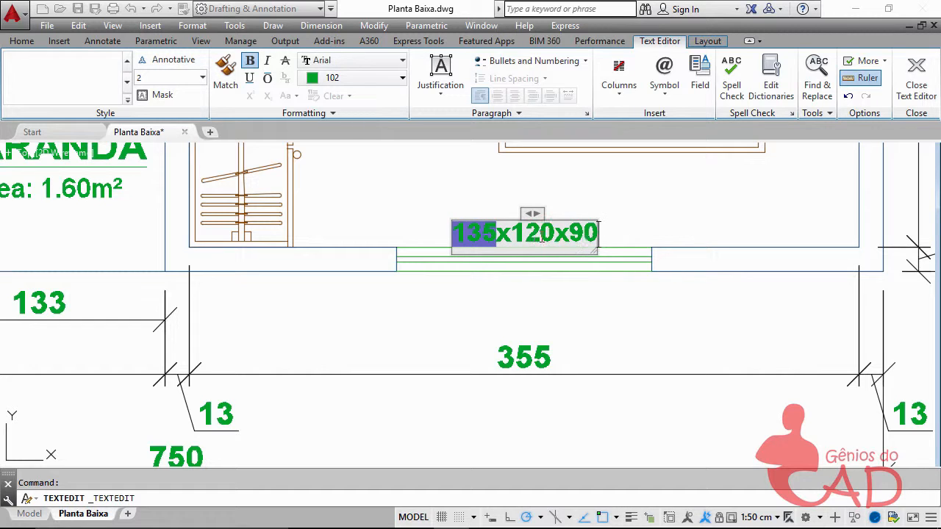
click(610, 194)
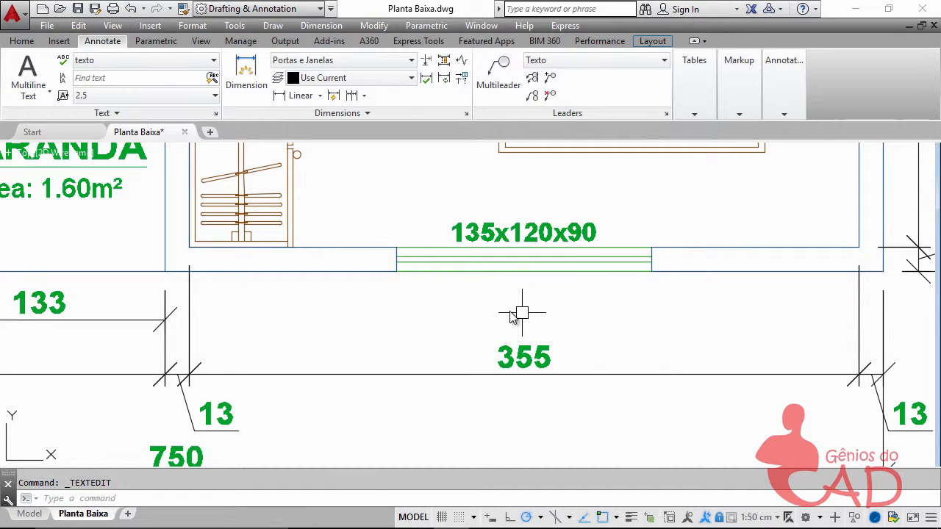
Add a linear dimension across the width of the window behind the sofa, placed on the window's inner wall line.
scroll(449, 317, down, 2)
mouse_move(264, 303)
middle_down()
mouse_move(304, 310)
mouse_move(483, 392)
mouse_move(722, 442)
middle_up()
scroll(383, 283, up, 3)
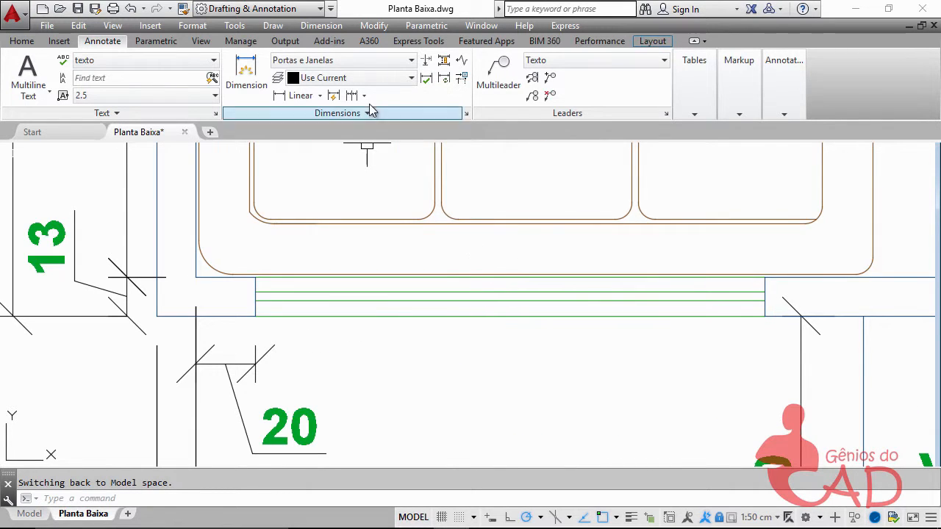
click(285, 101)
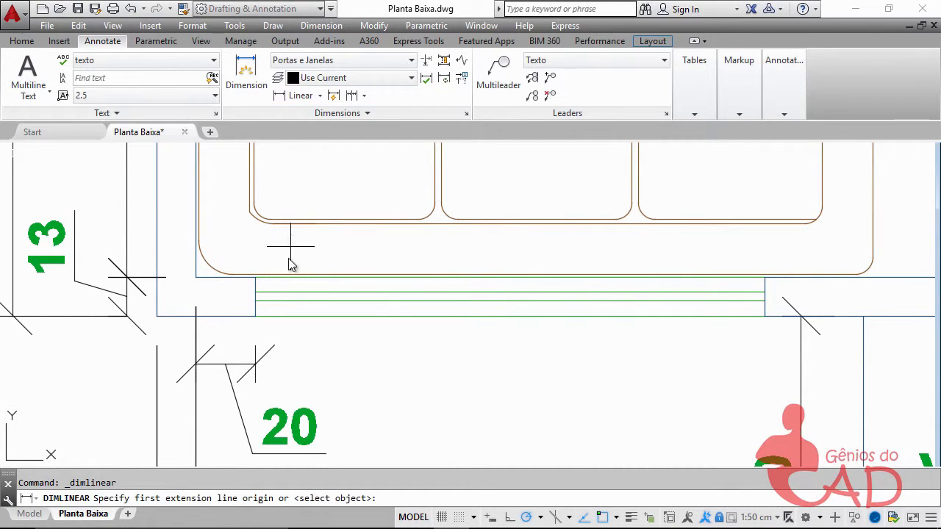
click(256, 278)
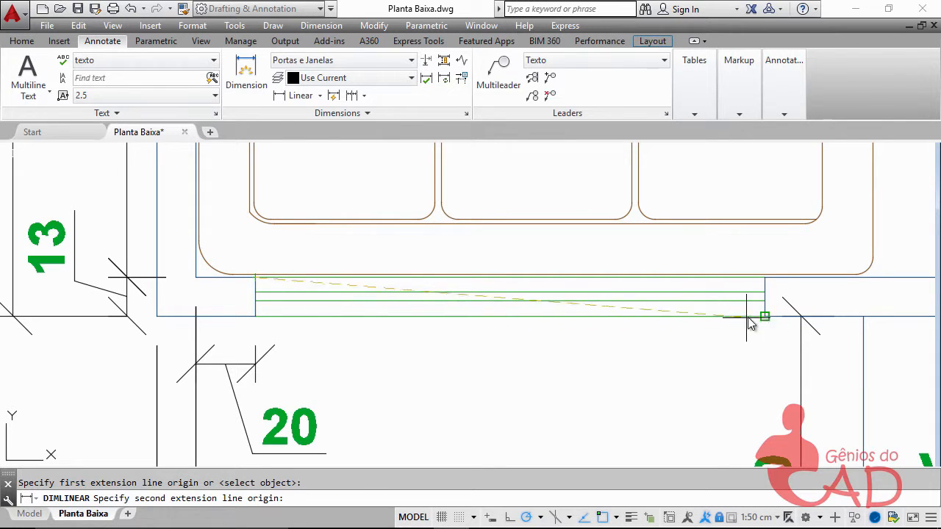
click(765, 278)
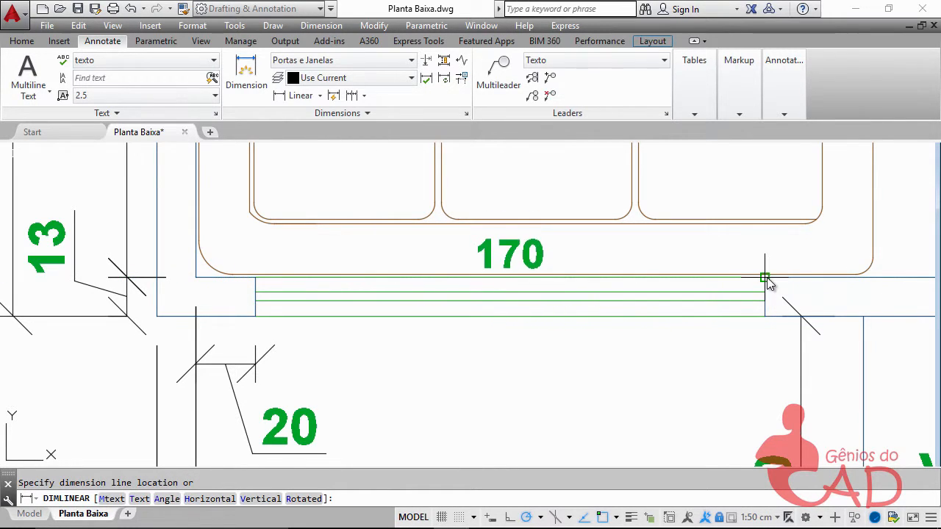
click(768, 278)
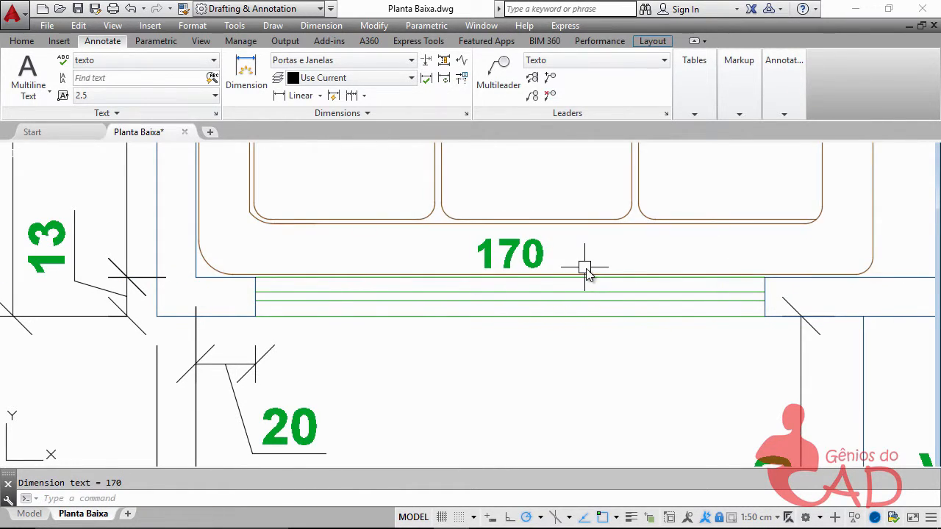
Append x150x60 after the measured width in the dimension text of the window behind the sofa.
click(543, 246)
double_click(542, 247)
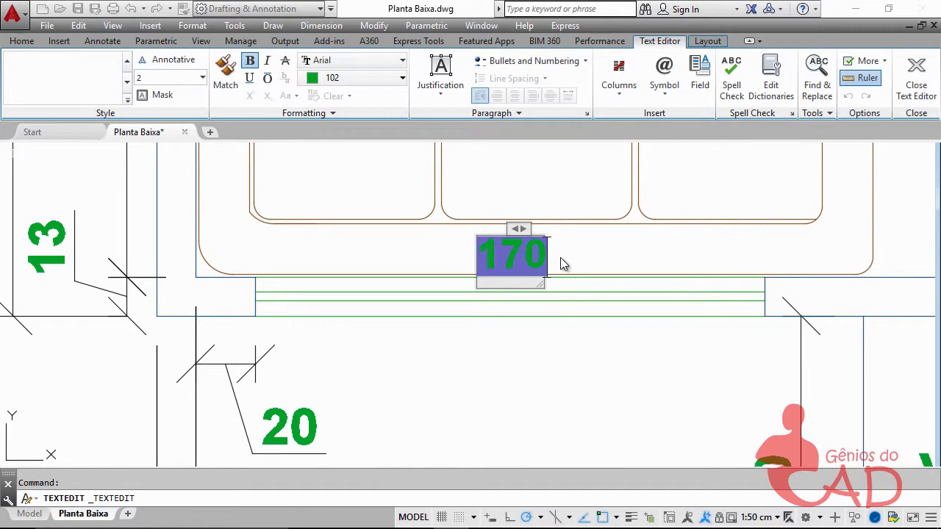
text(x)
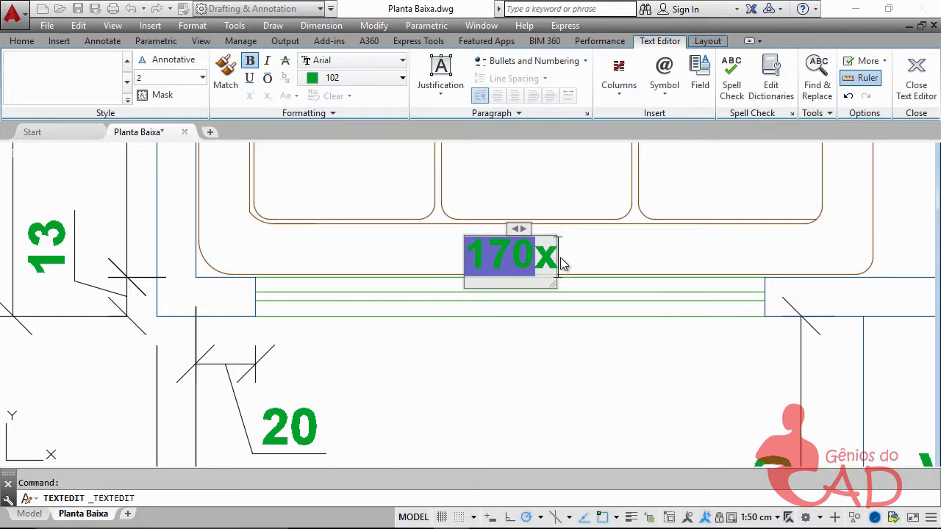
text(150)
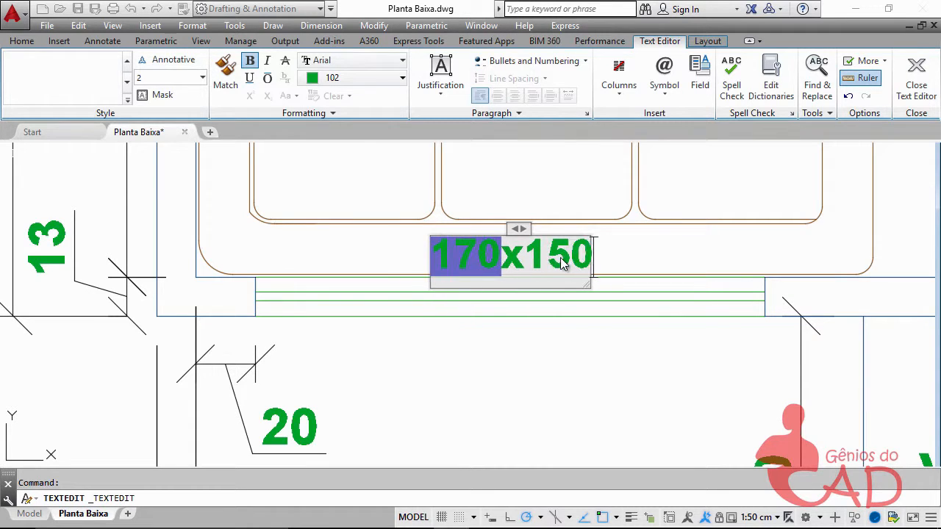
text(x)
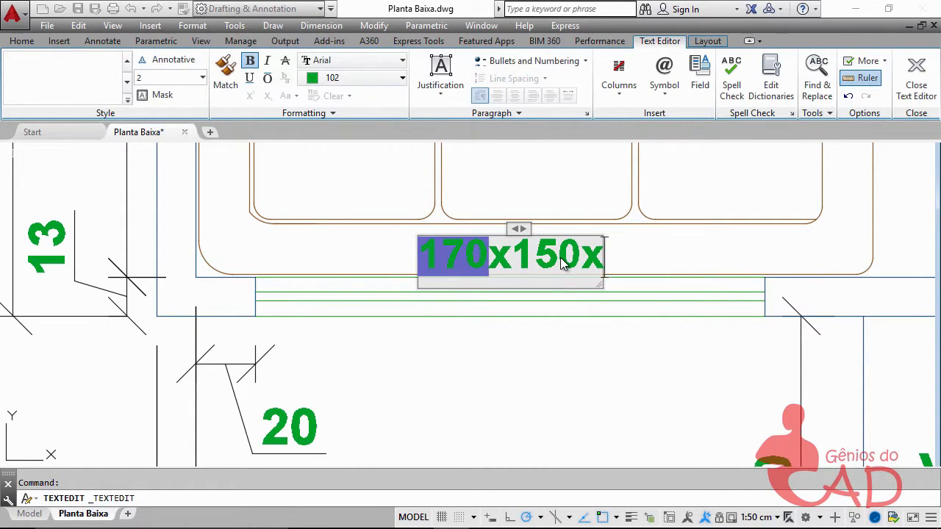
text(60)
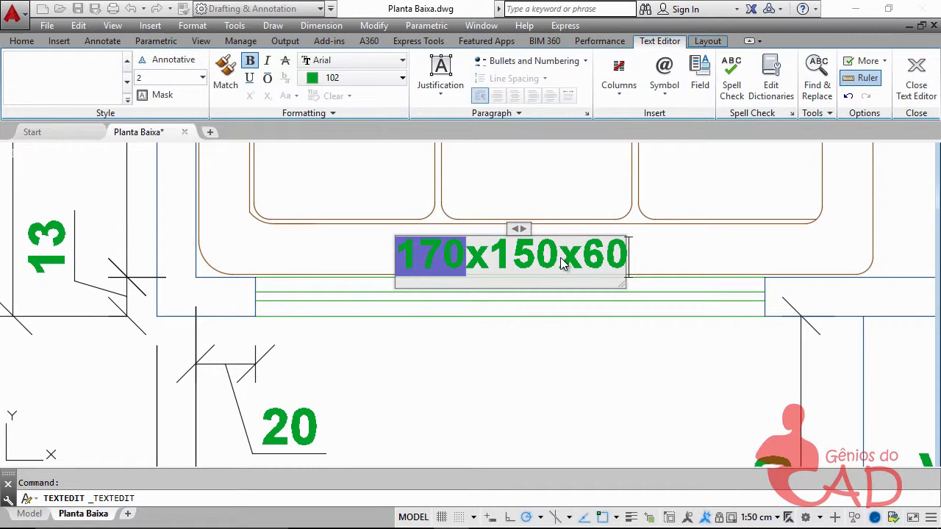
click(726, 251)
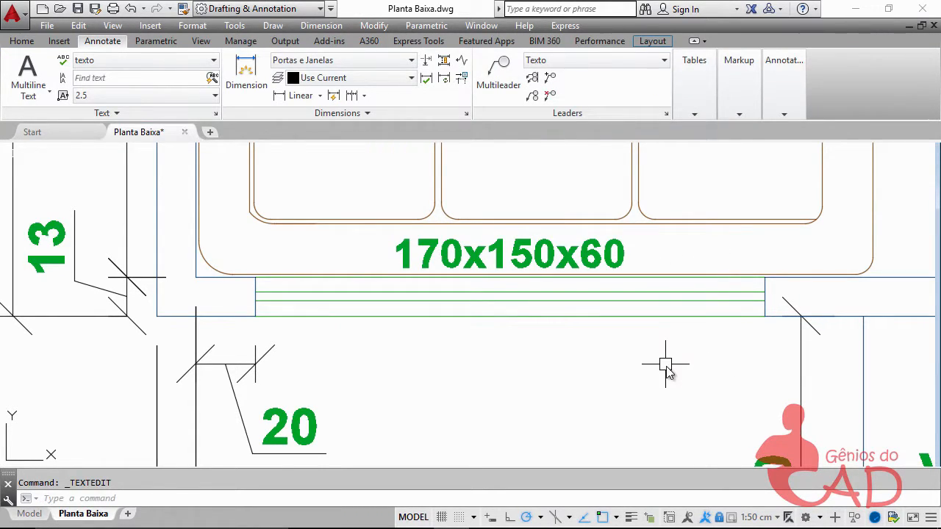
Add a vertical linear dimension along the inner edge of the door leaf at the VARANDA entrance, with the dimension line on the leaf.
scroll(693, 343, down, 4)
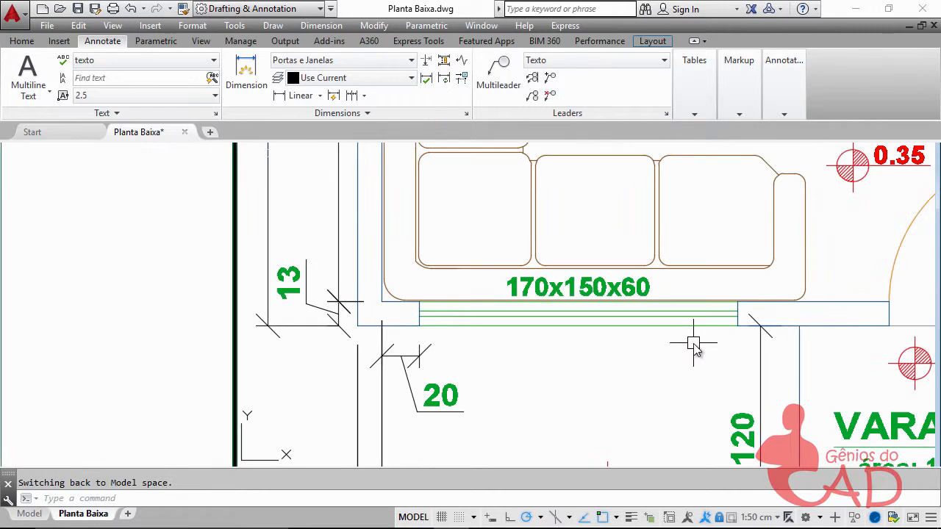
middle_drag(695, 344, 352, 332)
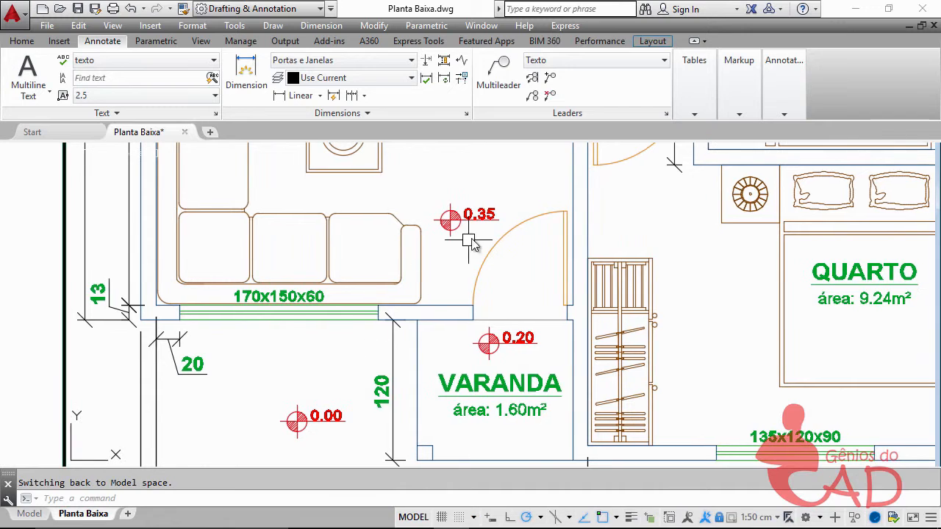
scroll(491, 200, up, 2)
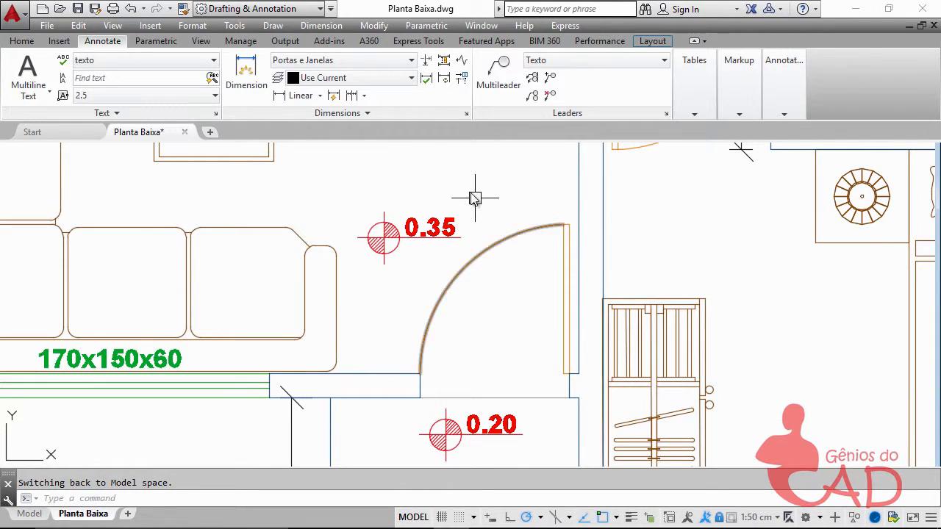
click(297, 97)
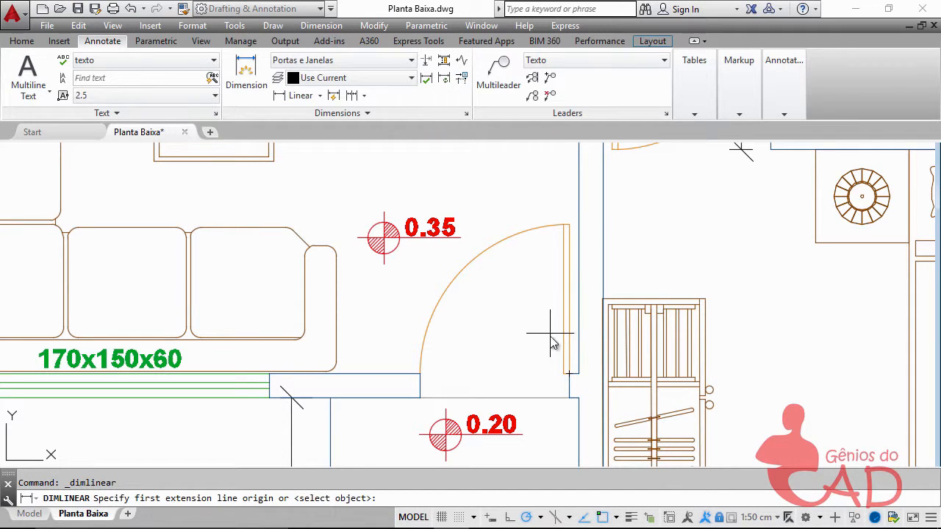
click(563, 374)
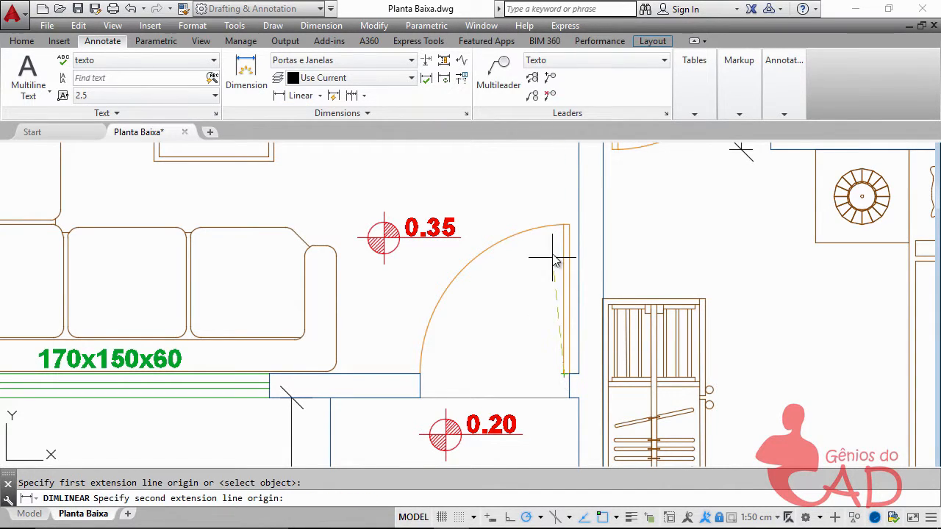
scroll(568, 233, up, 4)
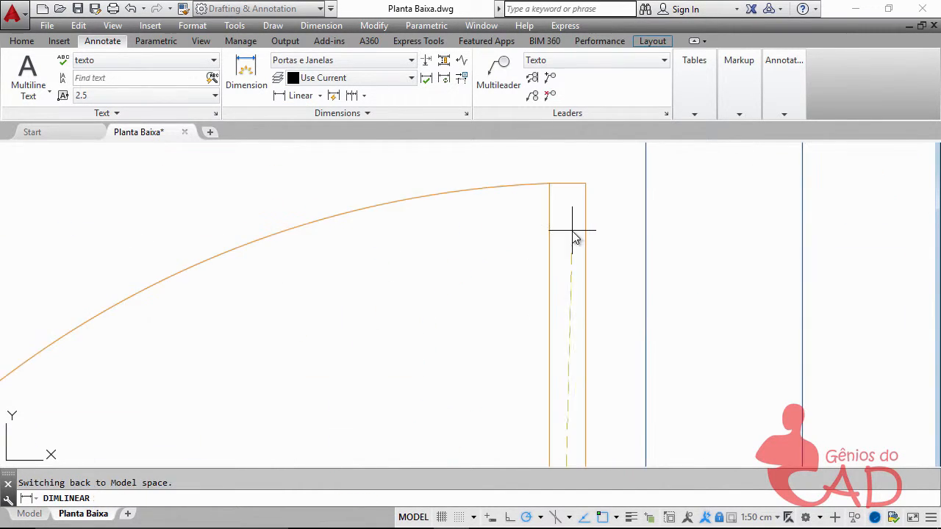
click(550, 184)
click(506, 325)
scroll(523, 294, down, 3)
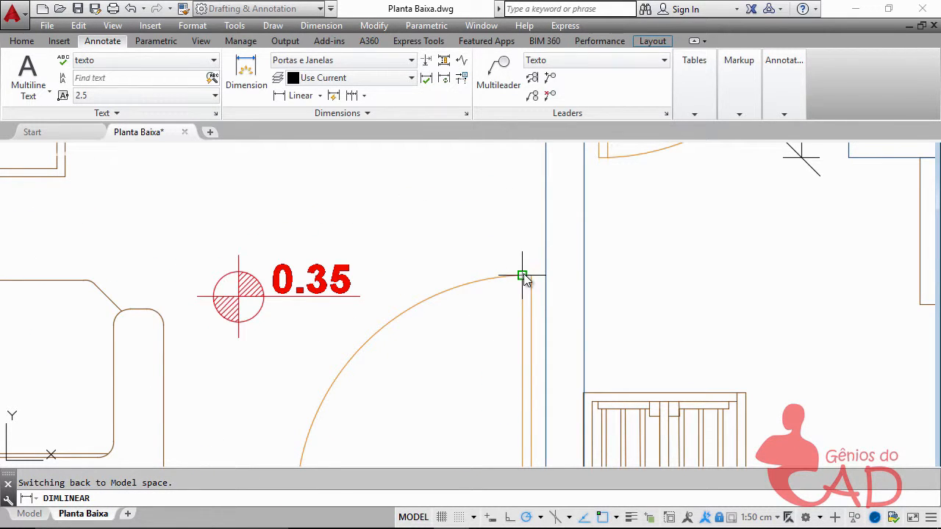
click(524, 275)
middle_drag(640, 329, 651, 231)
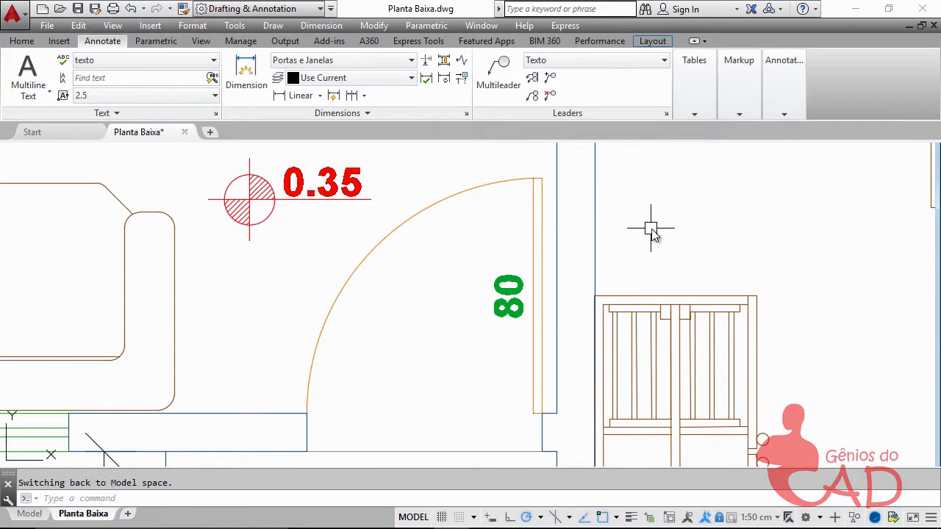
Append x210 after the measured width in the VARANDA entrance door's dimension text.
click(518, 284)
double_click(517, 283)
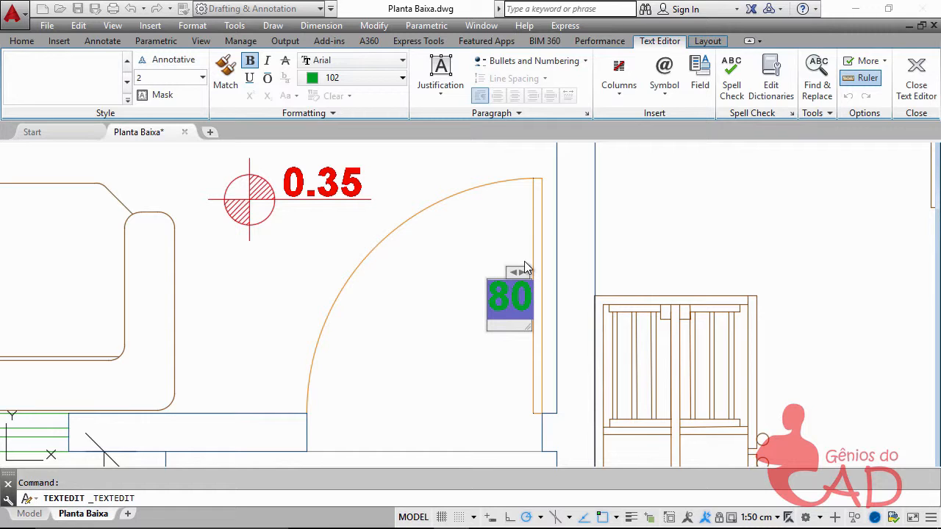
text(x)
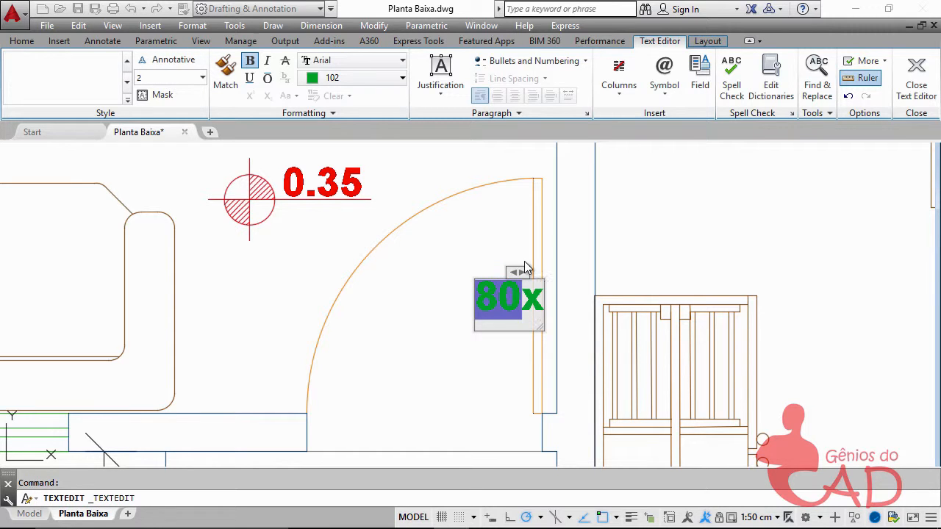
text(210)
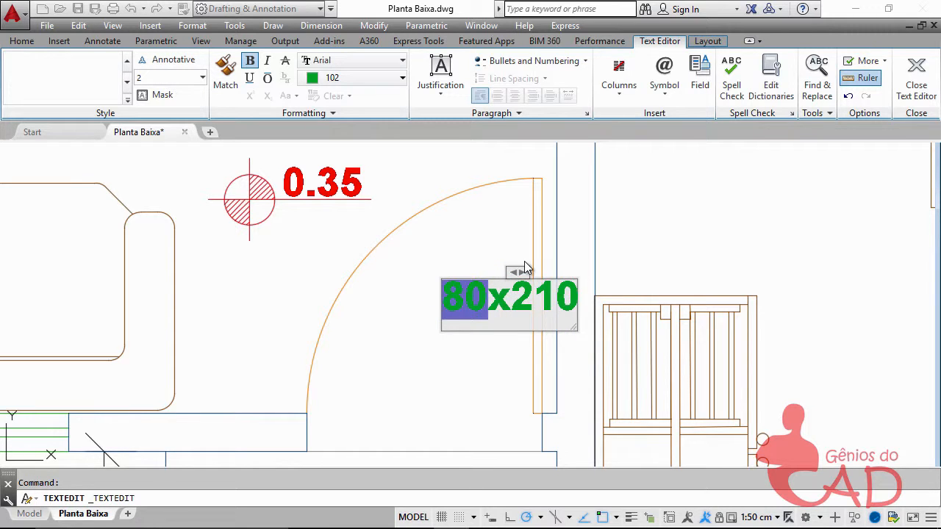
click(646, 239)
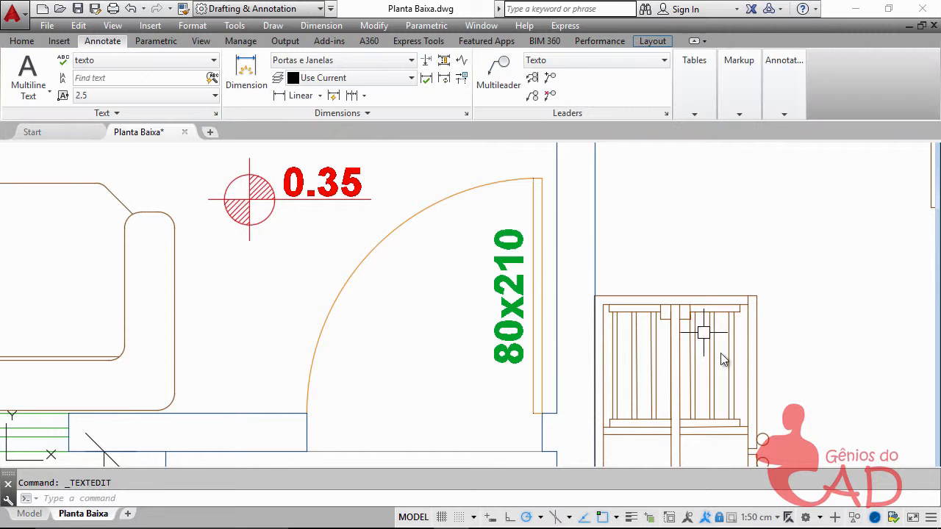
Add a vertical linear dimension across the BANHEIRO window opening, placed on the window's inner wall line.
scroll(676, 203, down, 4)
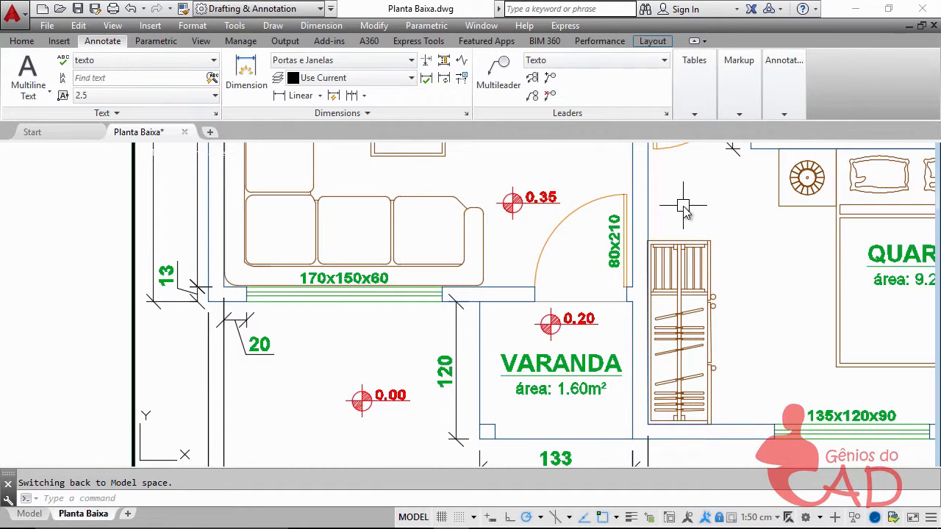
mouse_move(720, 220)
middle_down()
mouse_move(697, 204)
mouse_move(563, 284)
mouse_move(400, 300)
mouse_move(312, 392)
middle_up()
scroll(656, 297, up, 3)
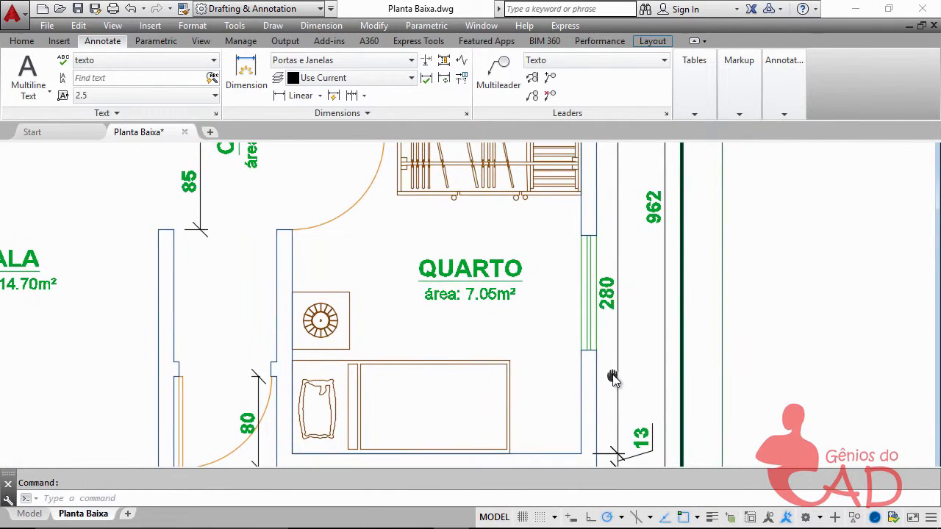
scroll(576, 288, up, 2)
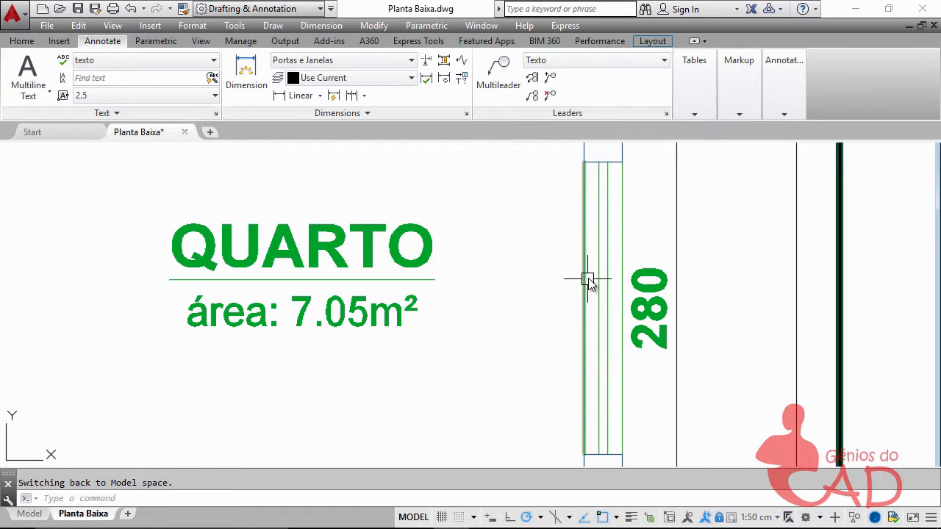
middle_drag(544, 263, 704, 383)
scroll(625, 281, down, 2)
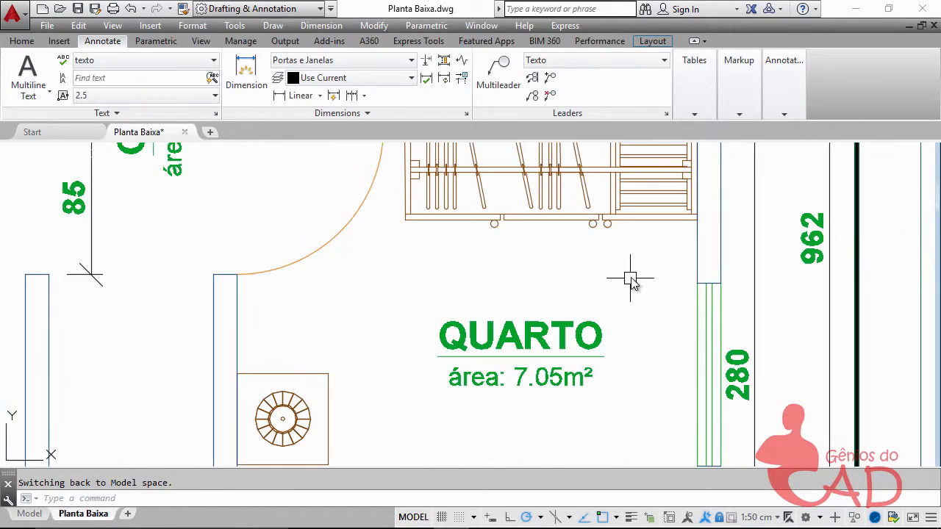
middle_drag(633, 268, 641, 388)
middle_drag(643, 311, 630, 379)
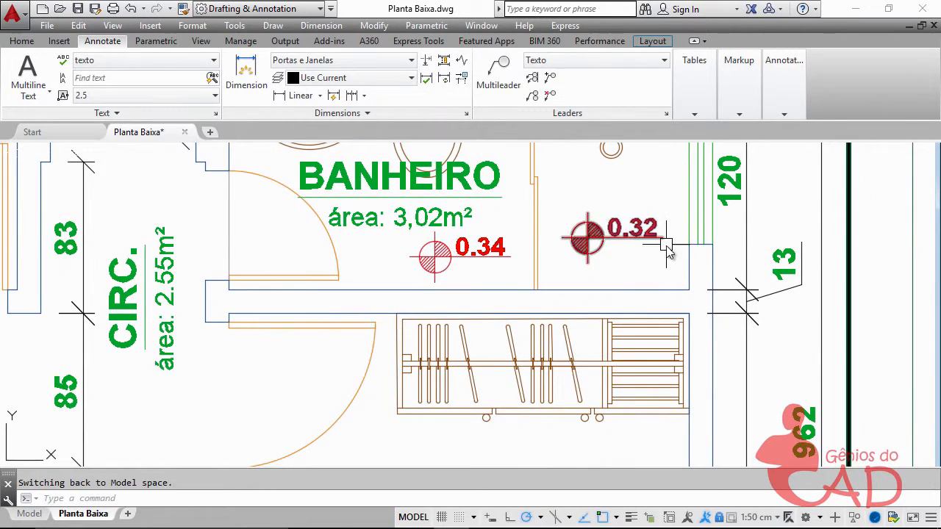
mouse_move(664, 248)
middle_down()
mouse_move(653, 296)
mouse_move(621, 334)
middle_up()
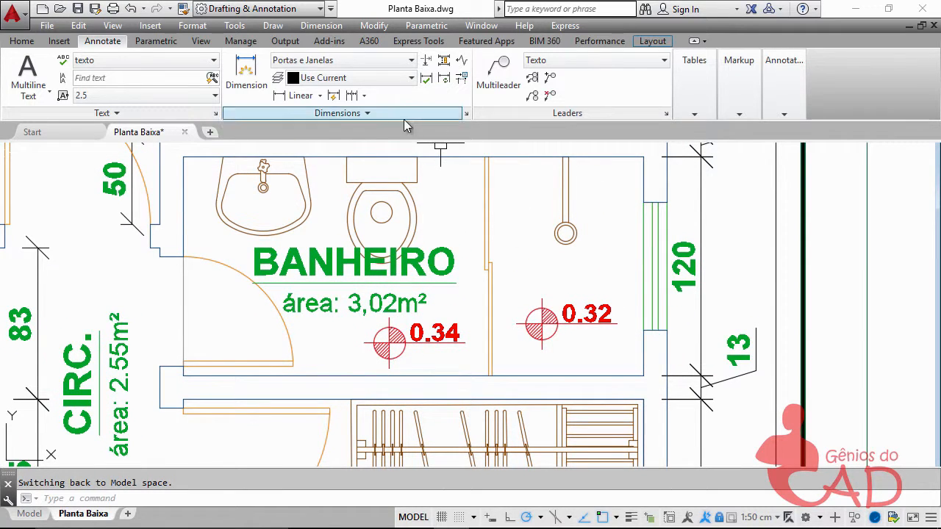
click(288, 103)
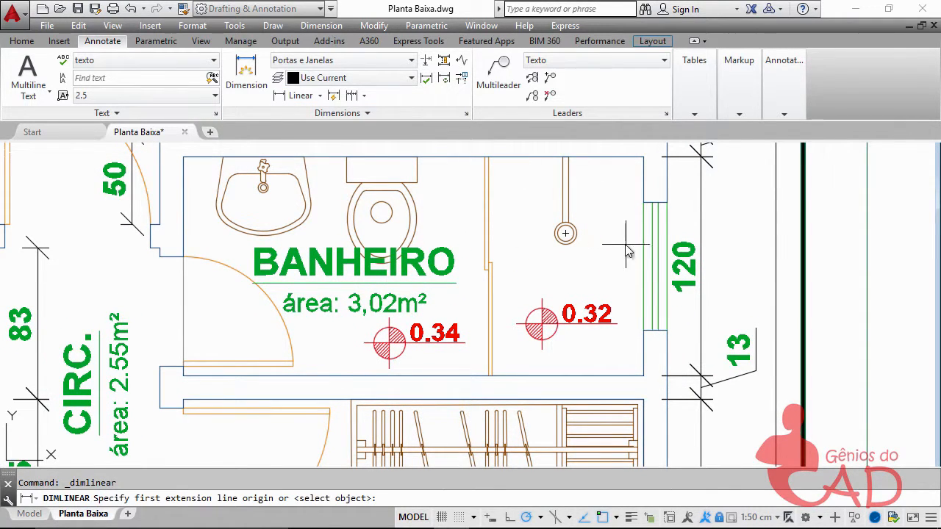
click(643, 331)
click(643, 203)
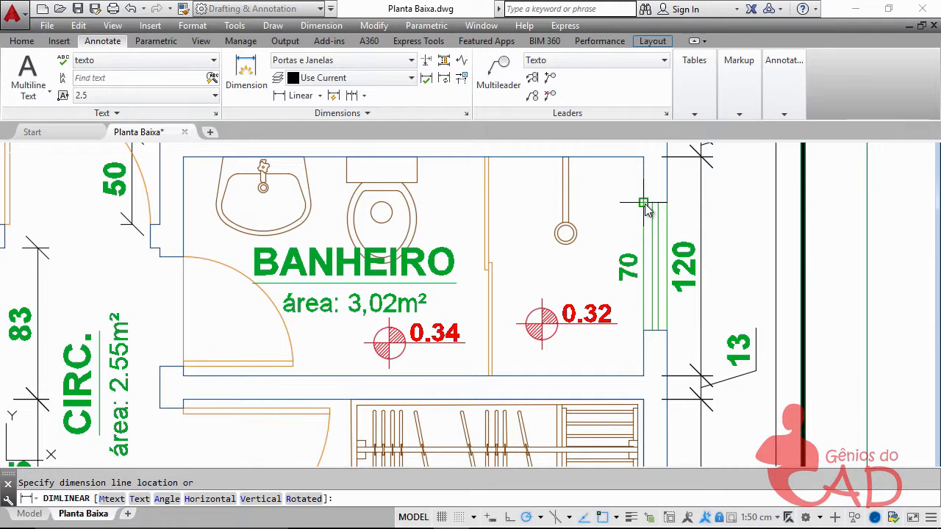
click(641, 206)
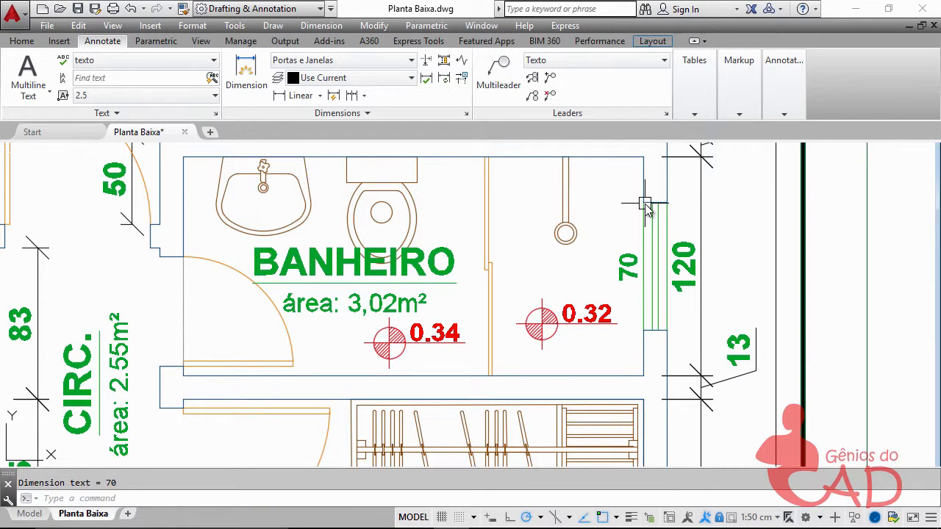
Append x60x150 after the measured width in the BANHEIRO window's dimension text.
click(630, 265)
double_click(629, 266)
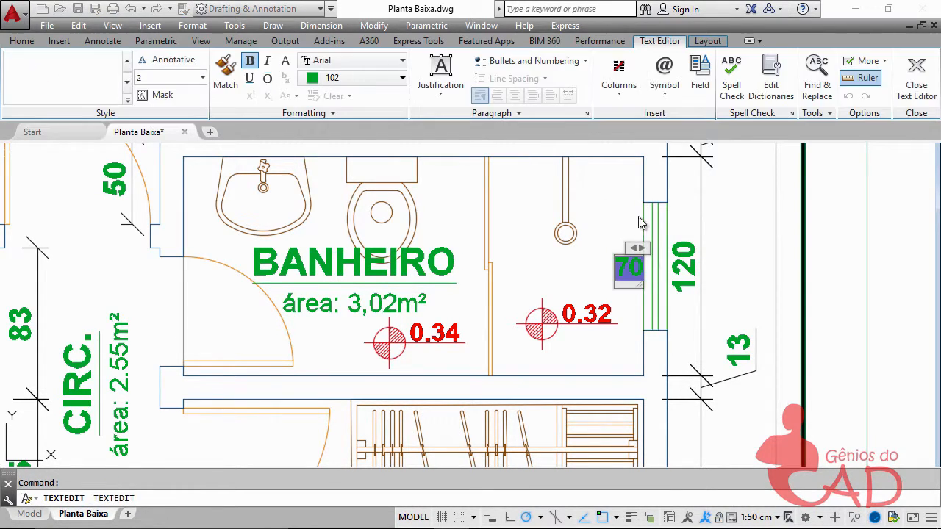
text(x)
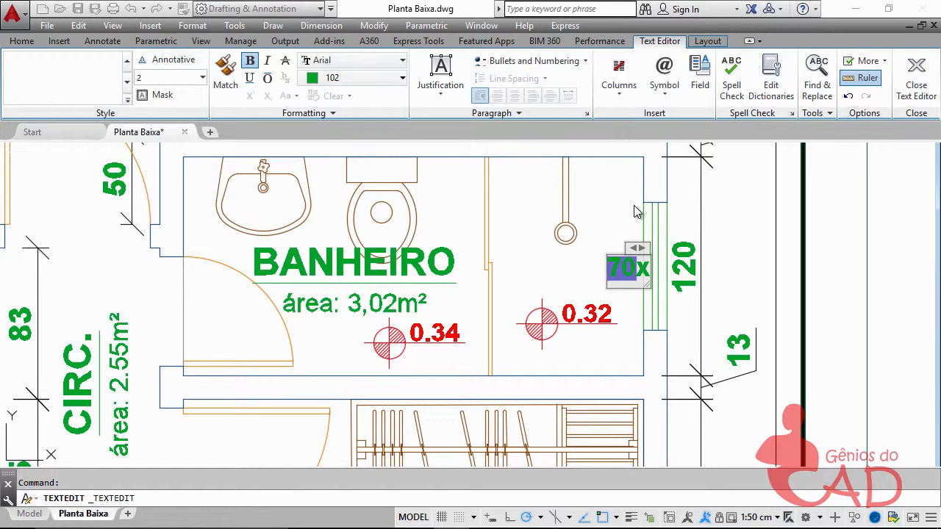
text(60)
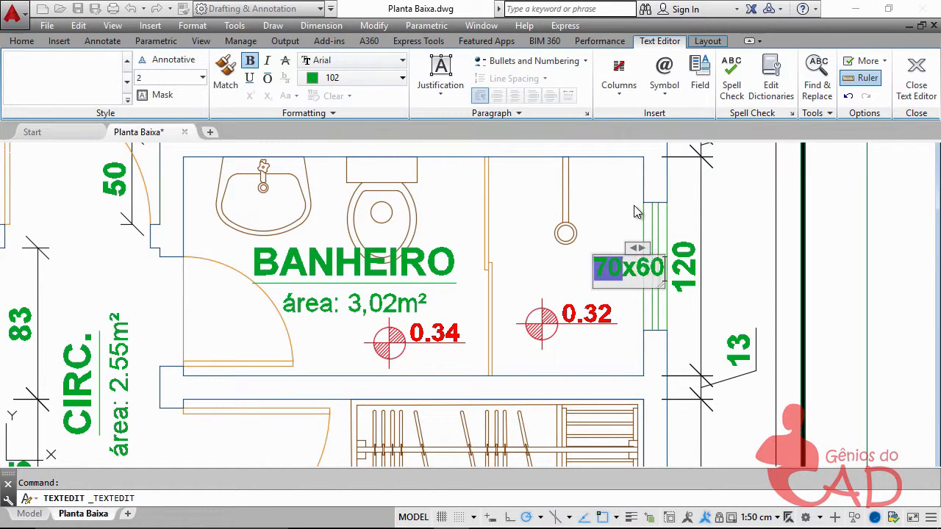
text(x)
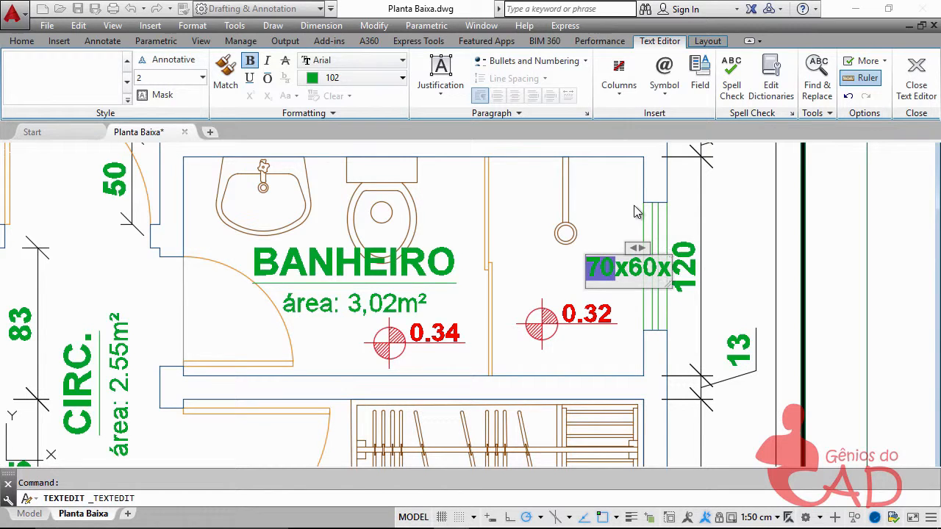
text(150)
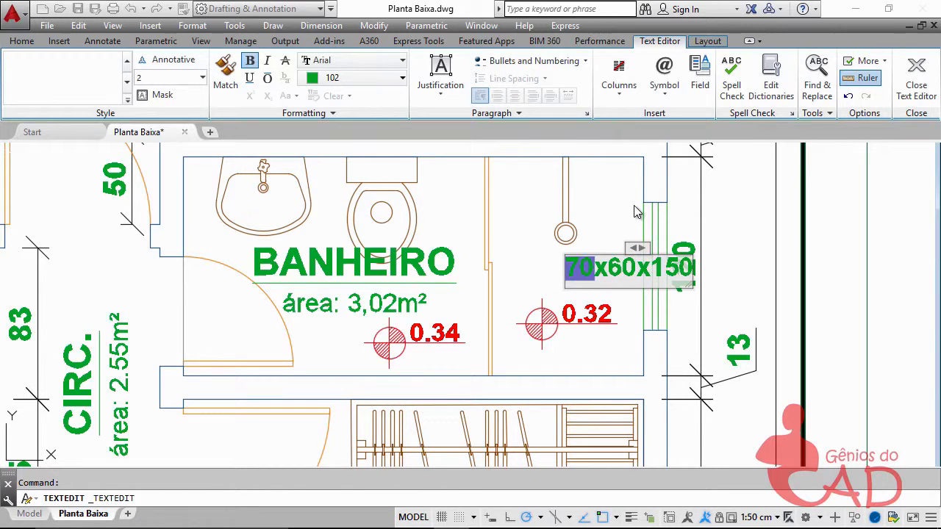
click(628, 179)
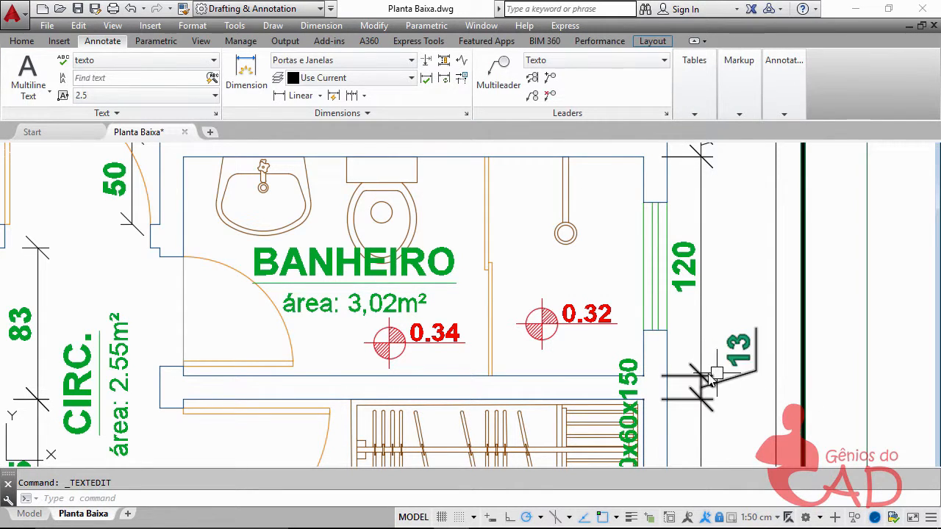
Move the BANHEIRO window's dimension text so it sits centred alongside the window opening.
click(631, 366)
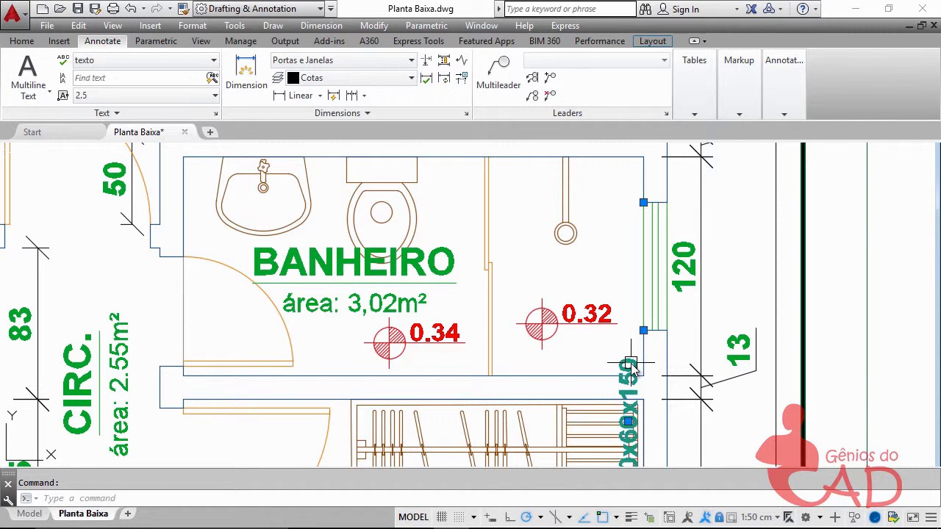
click(628, 422)
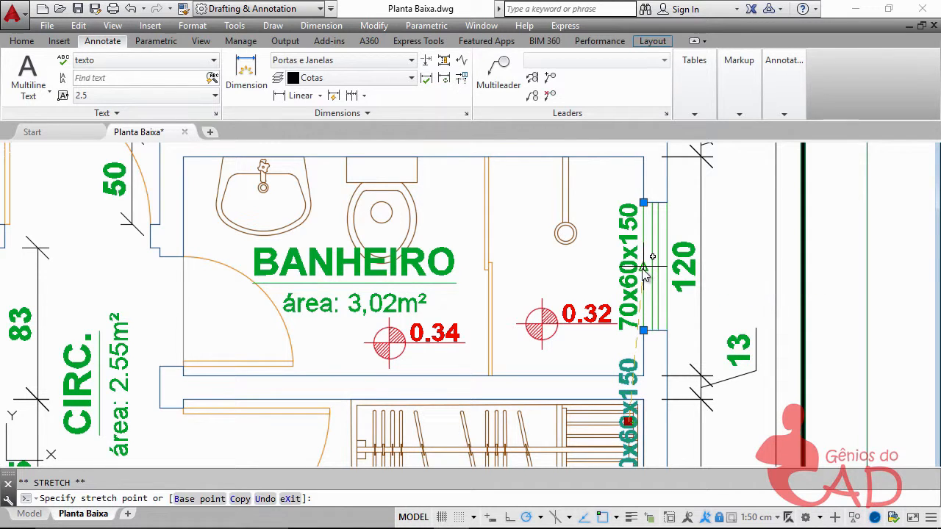
click(643, 269)
key(Escape)
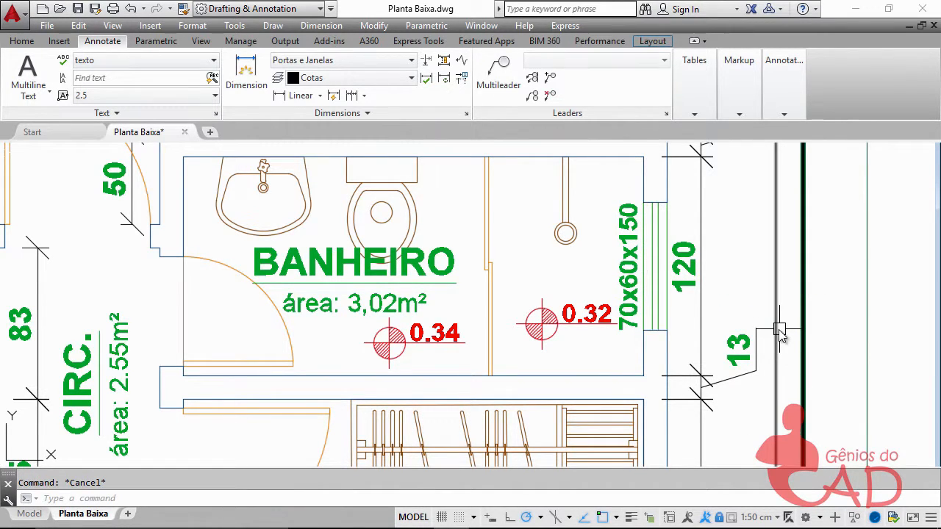
Add a horizontal linear dimension along the BANHEIRO door leaf, with the dimension line on the leaf's edge.
middle_drag(426, 350, 579, 344)
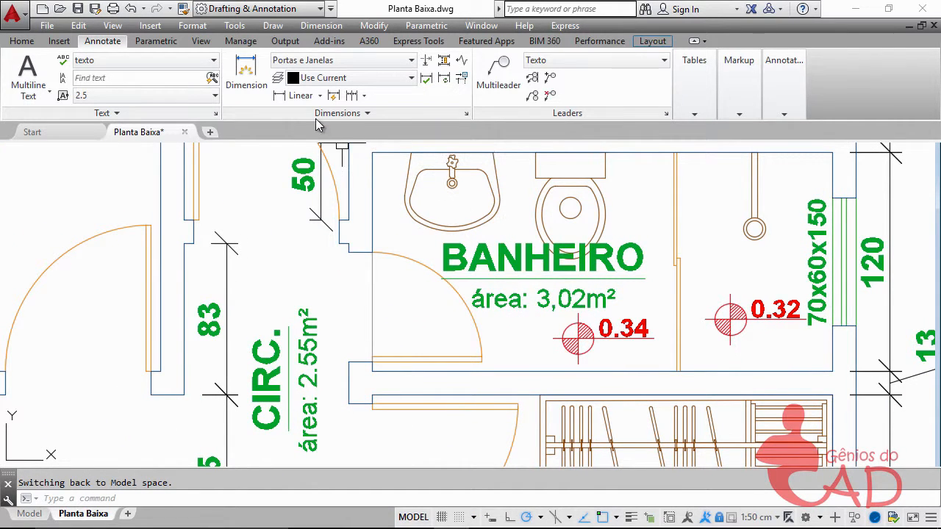
click(297, 98)
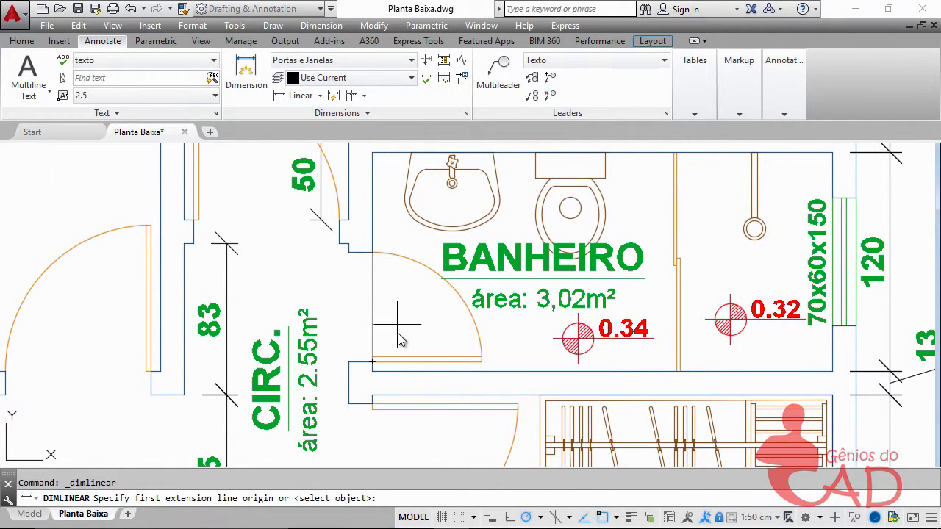
click(373, 359)
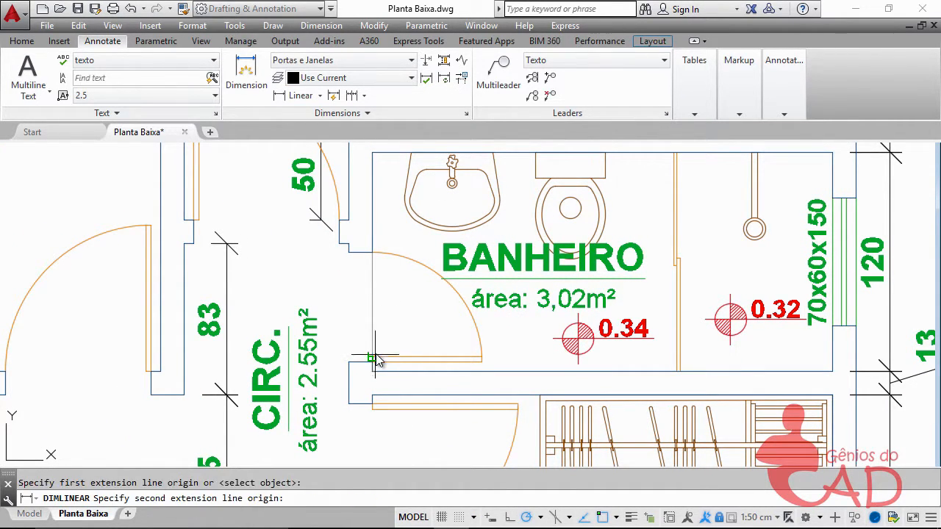
click(482, 359)
click(480, 356)
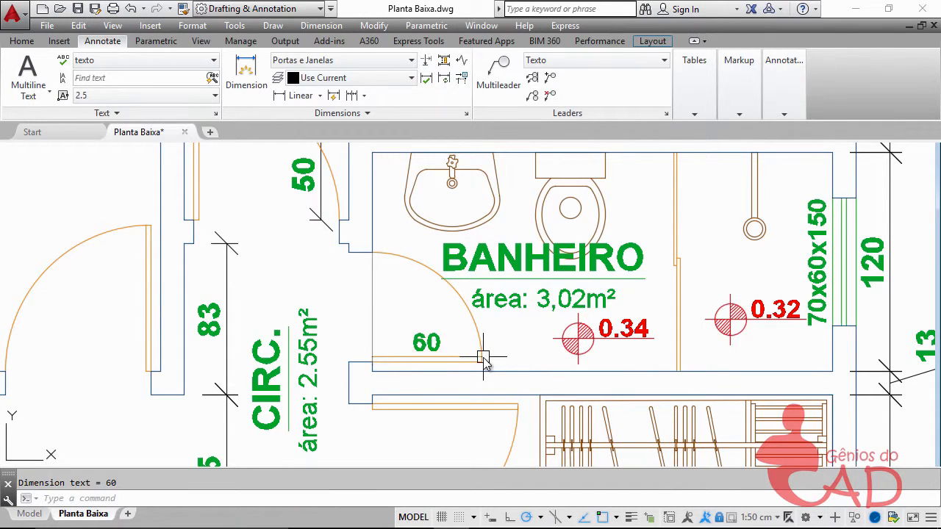
Append x210 after the measured width in the BANHEIRO door's dimension text.
double_click(428, 343)
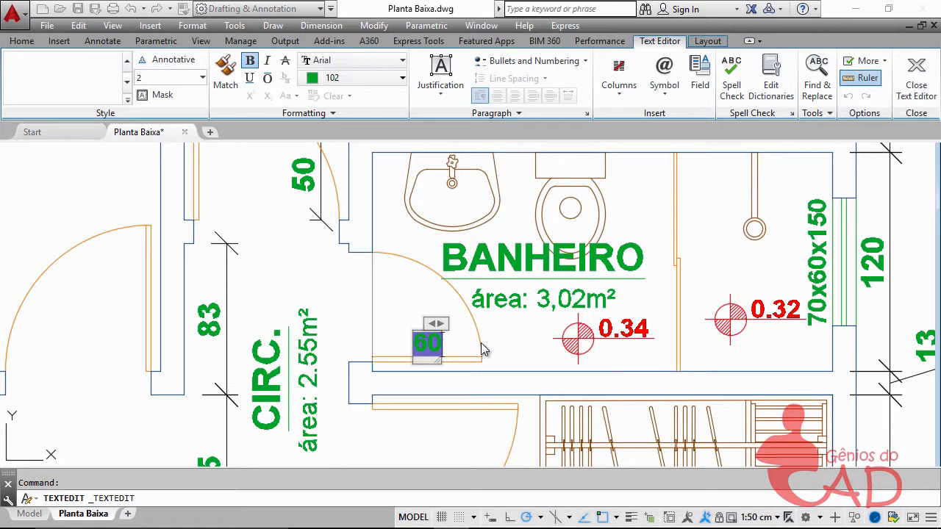
text(x)
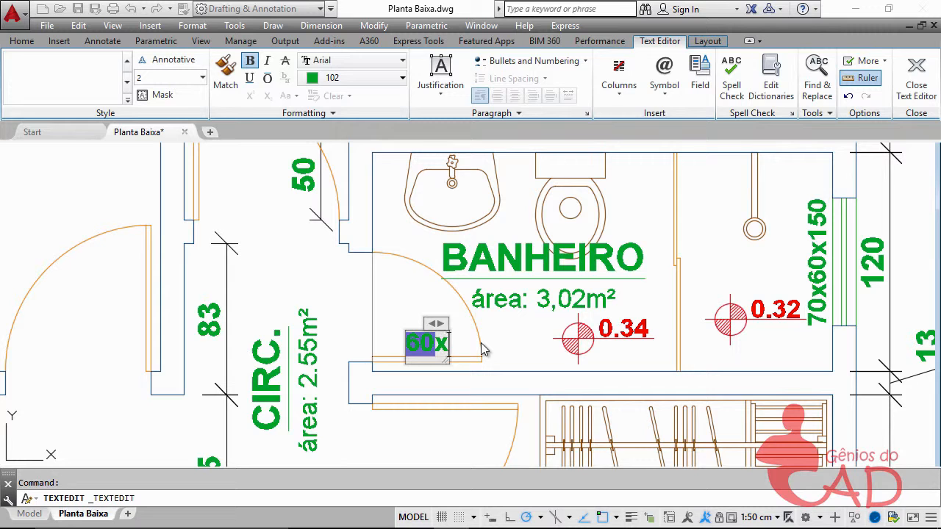
text(210)
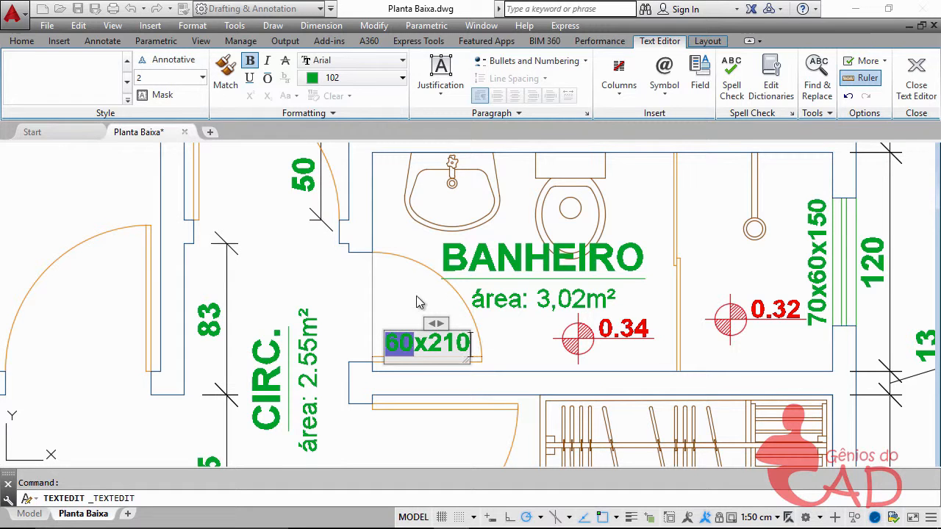
click(417, 297)
Add a vertical linear dimension along the outer face of the A.SERV. low wall beside the sink, with the dimension line on that face.
scroll(583, 362, down, 4)
mouse_move(573, 399)
middle_down()
mouse_move(552, 178)
mouse_move(603, 142)
middle_up()
scroll(439, 397, up, 2)
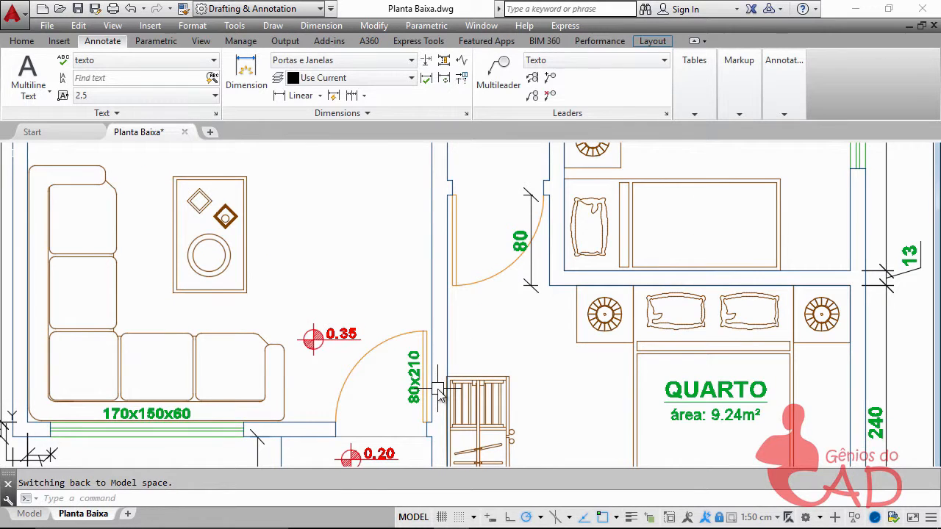
middle_drag(595, 347, 592, 452)
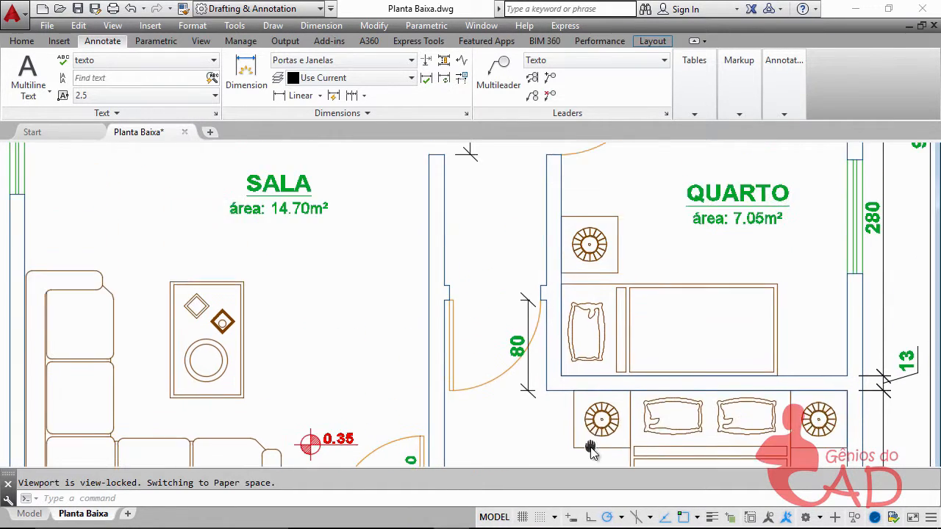
middle_drag(513, 236, 555, 482)
middle_drag(474, 267, 560, 465)
middle_drag(440, 250, 498, 401)
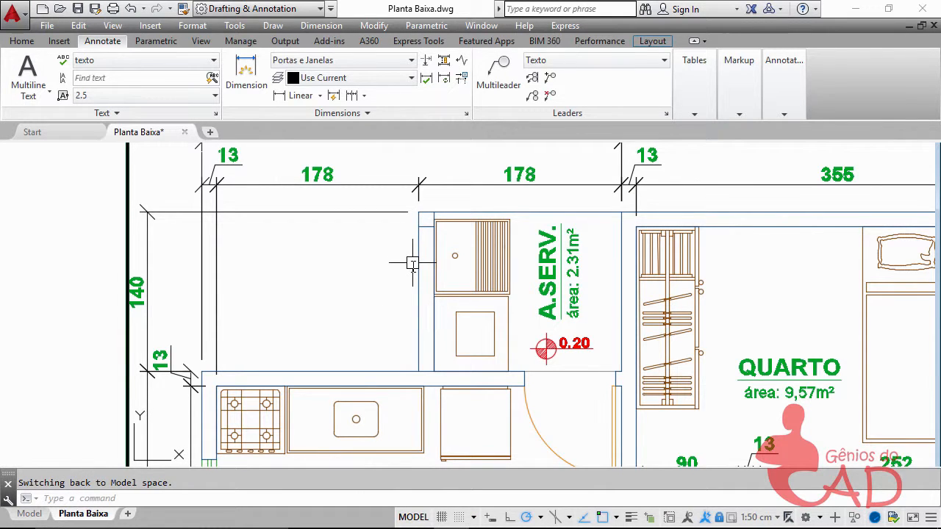
click(294, 96)
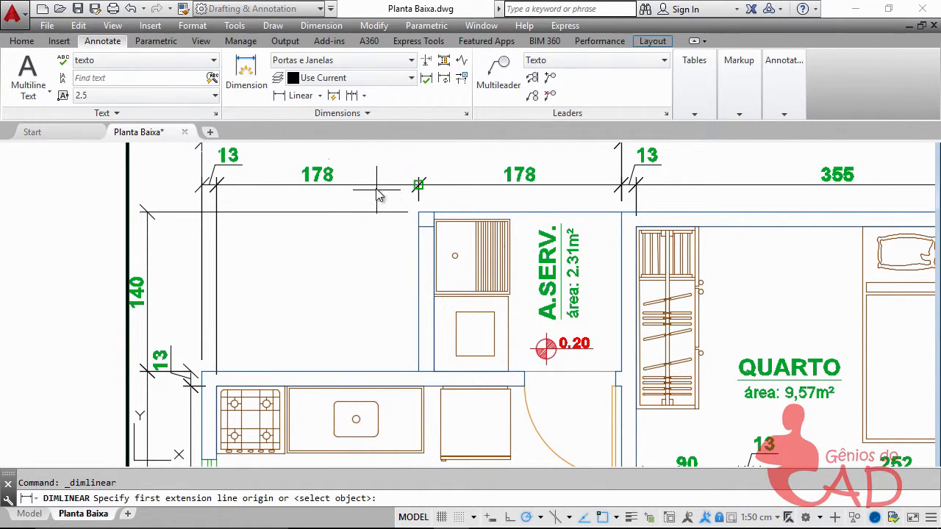
click(418, 213)
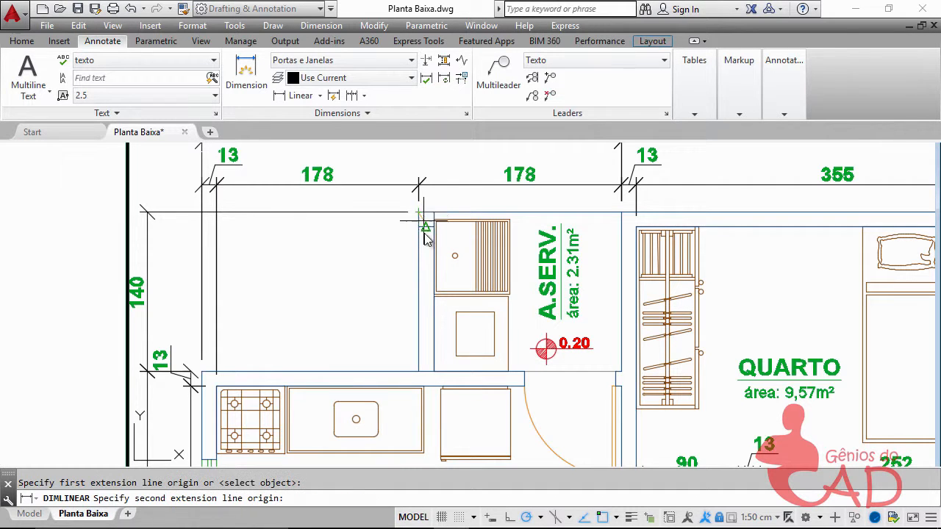
click(419, 373)
click(419, 373)
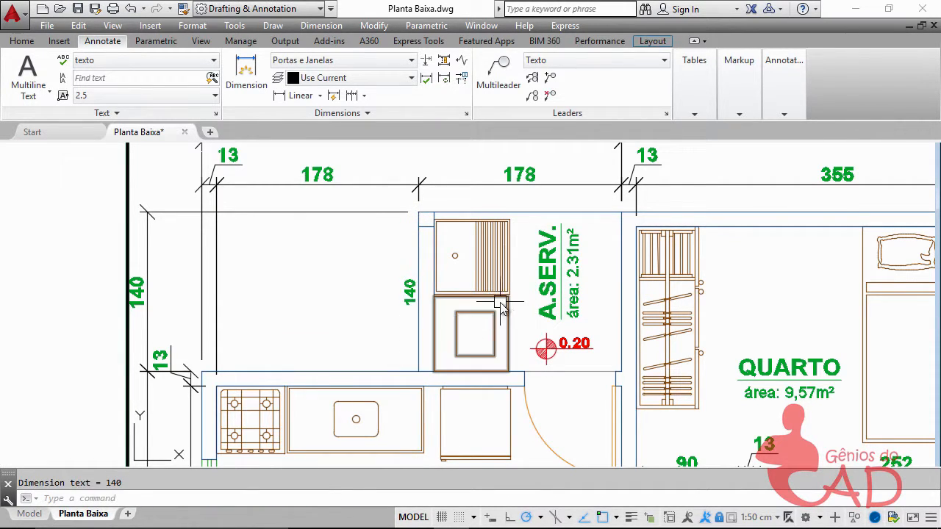
text(ed)
key(Return)
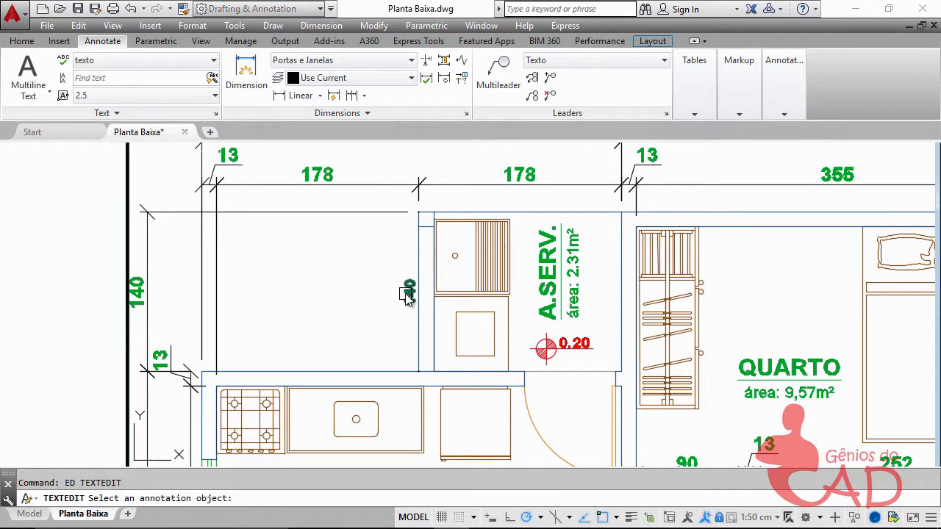
click(410, 294)
key(Escape)
key(Escape)
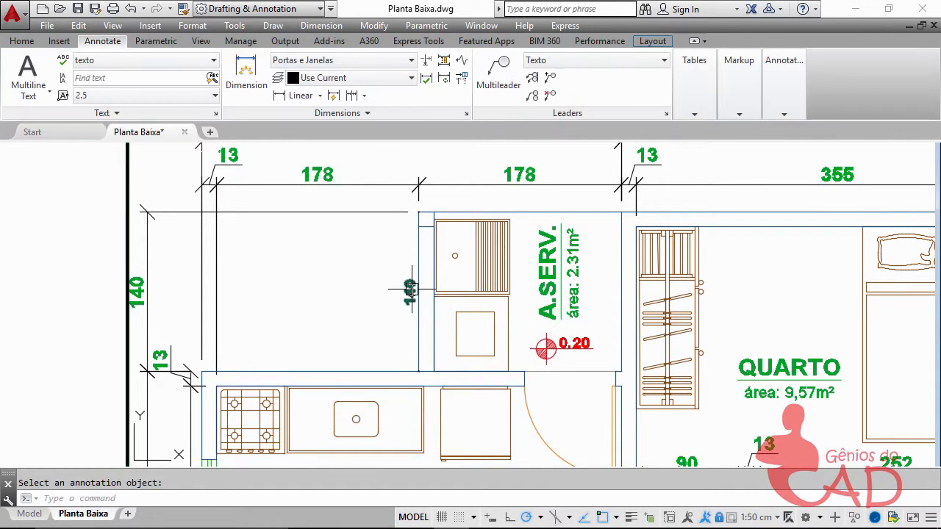
Replace the low wall's dimension text beside A.SERV. with two lines reading MURETA and Altura=120cm.
double_click(410, 294)
double_click(408, 295)
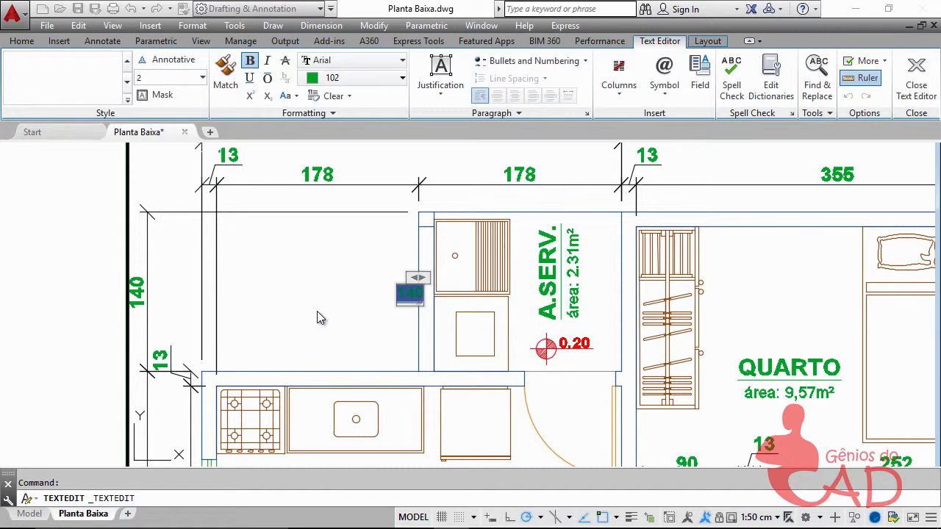
text(MURETA)
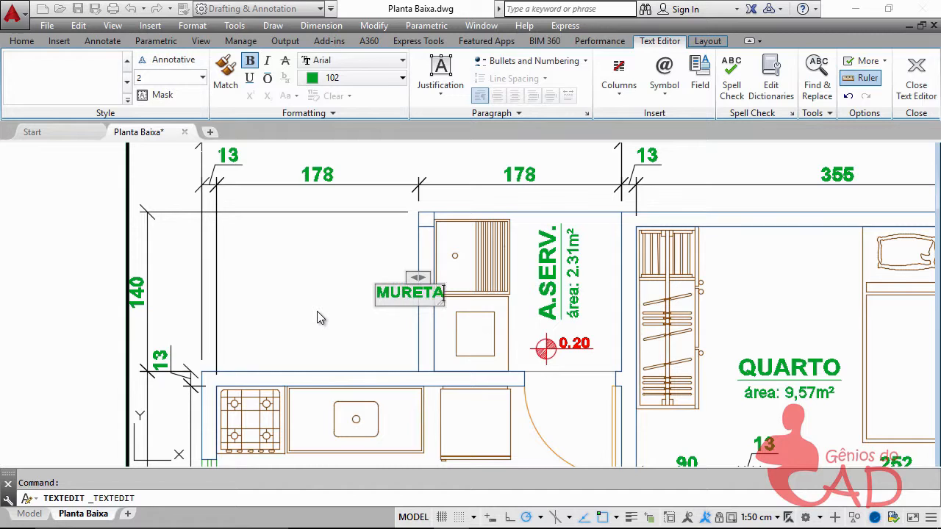
key(Return)
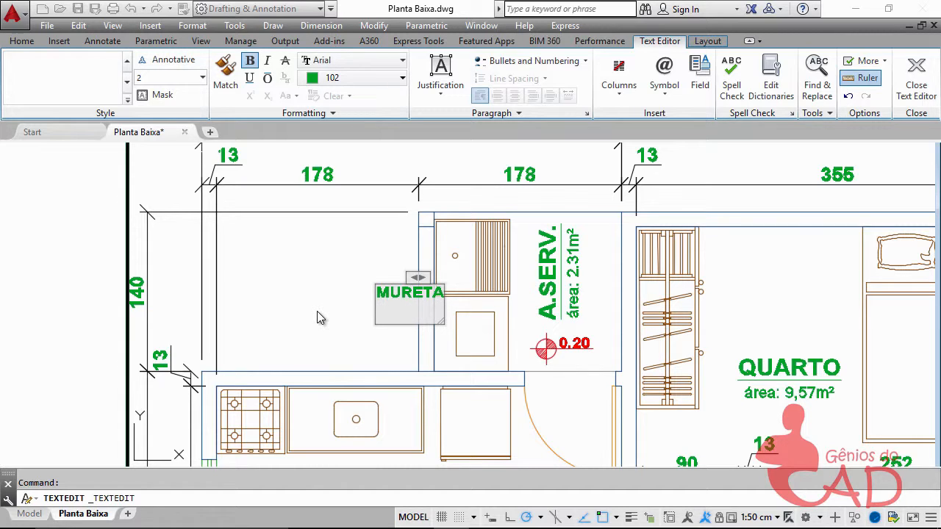
text(Altura)
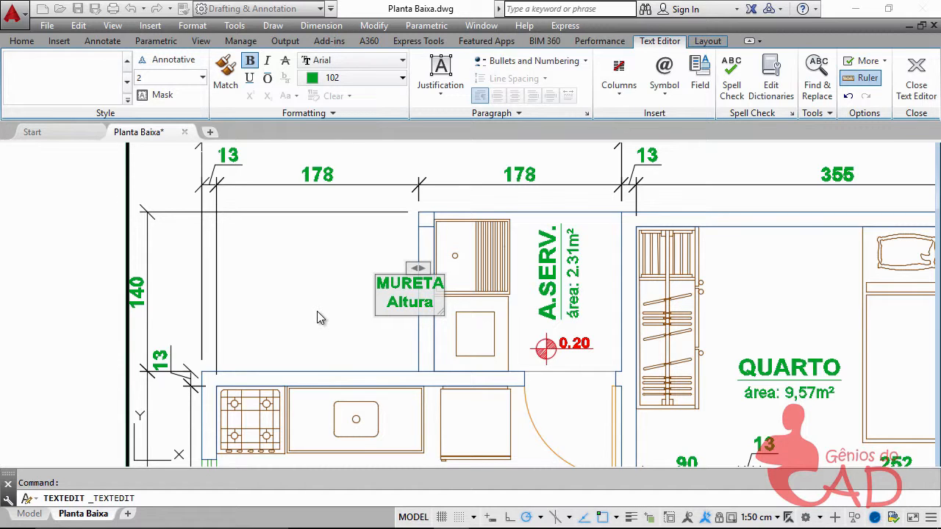
text(=120cm)
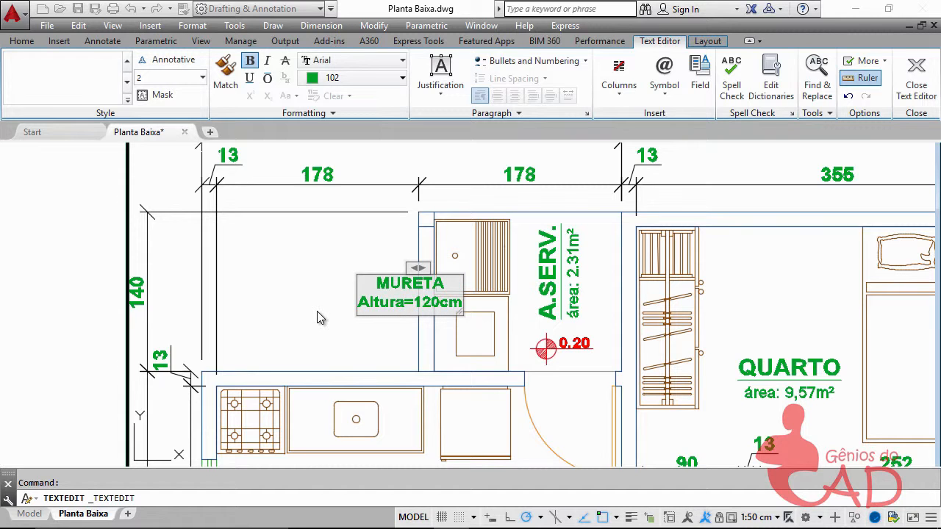
click(339, 227)
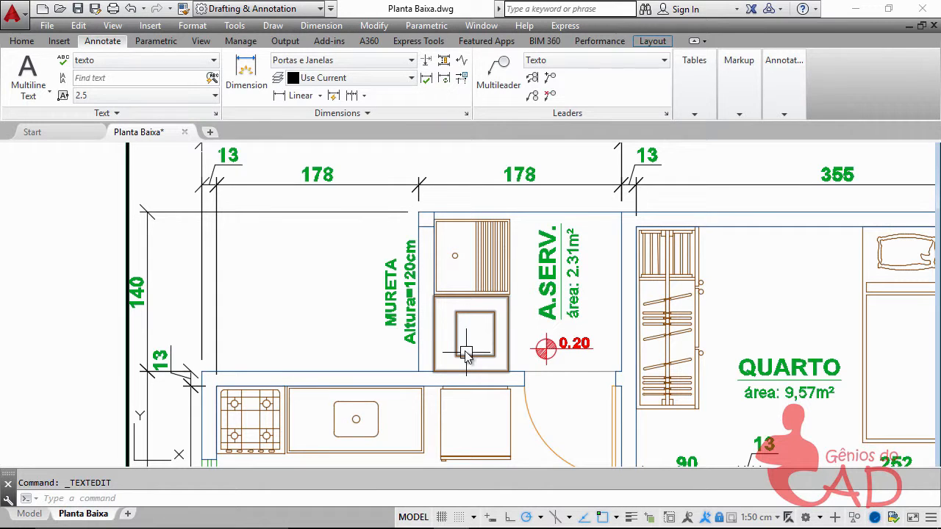
Leave the floor plan's viewport and return to paper space.
mouse_move(466, 355)
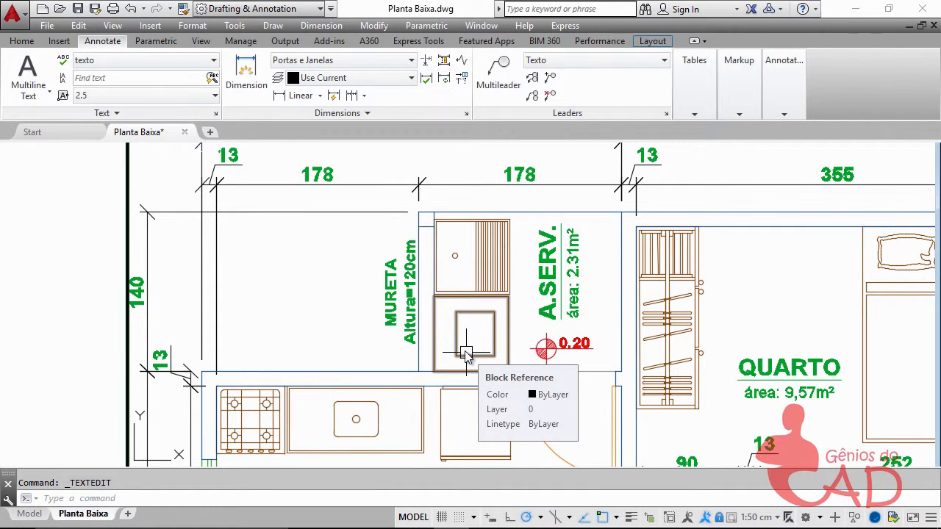
scroll(504, 313, down, 3)
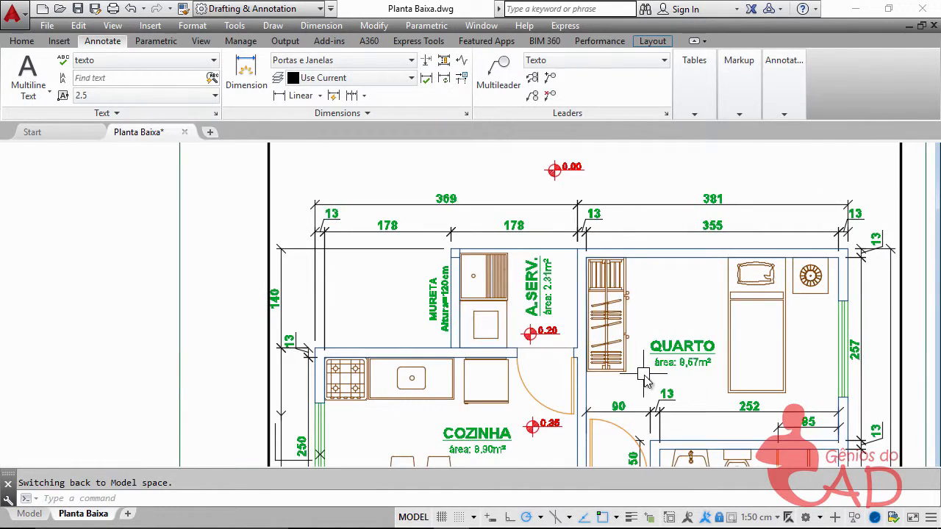
middle_drag(673, 401, 593, 262)
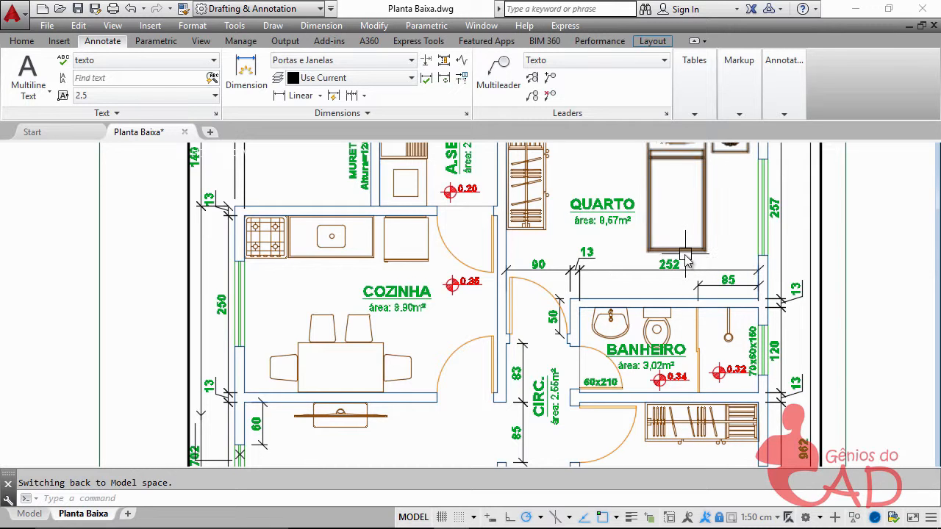
middle_drag(542, 258, 531, 304)
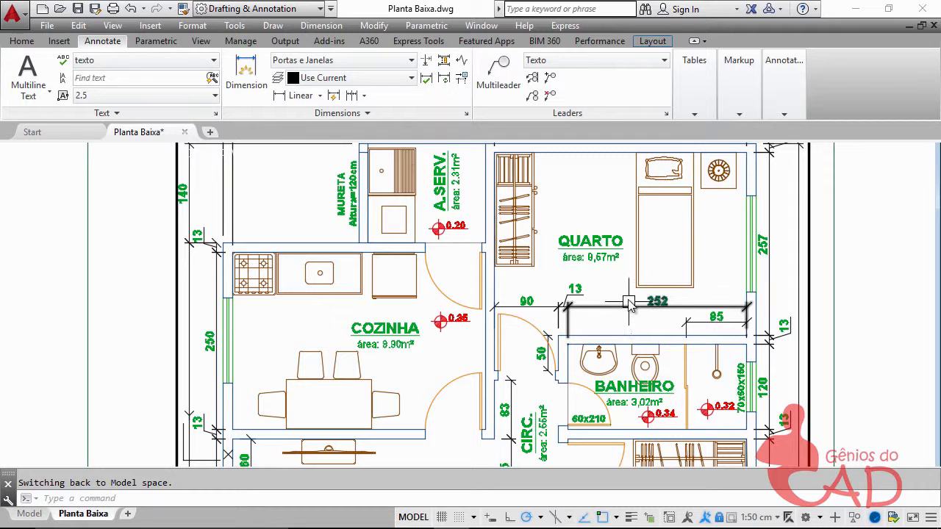
mouse_move(621, 239)
middle_down()
mouse_move(628, 316)
mouse_move(604, 353)
mouse_move(616, 232)
middle_up()
double_click(857, 234)
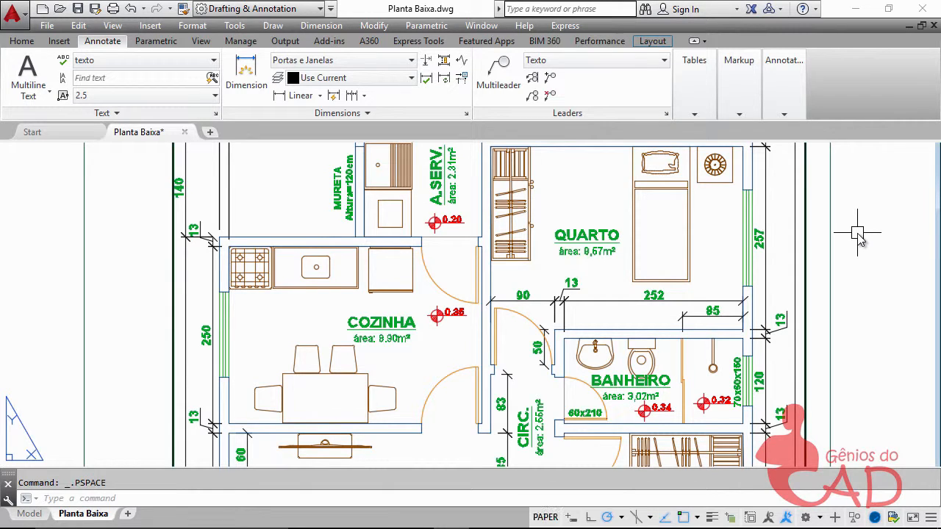